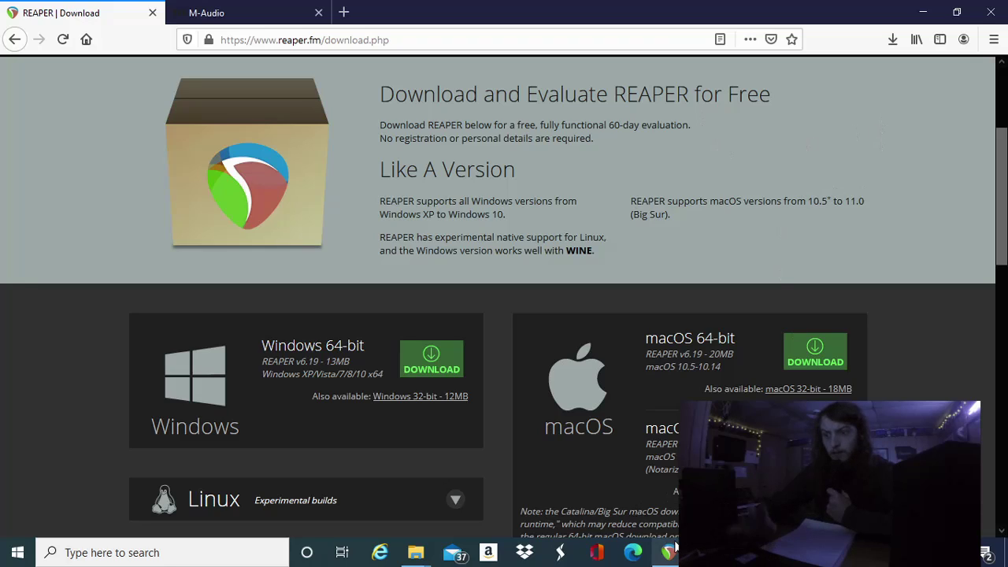
# - Switch to REAPER and bring up the second, empty unsaved project
pyautogui.moveTo(669, 555)
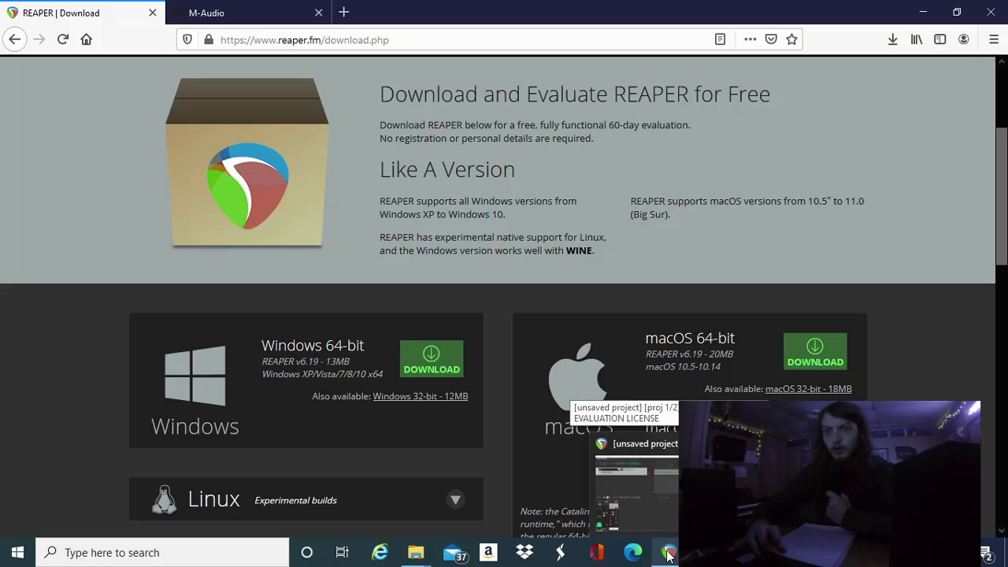
pyautogui.click(669, 556)
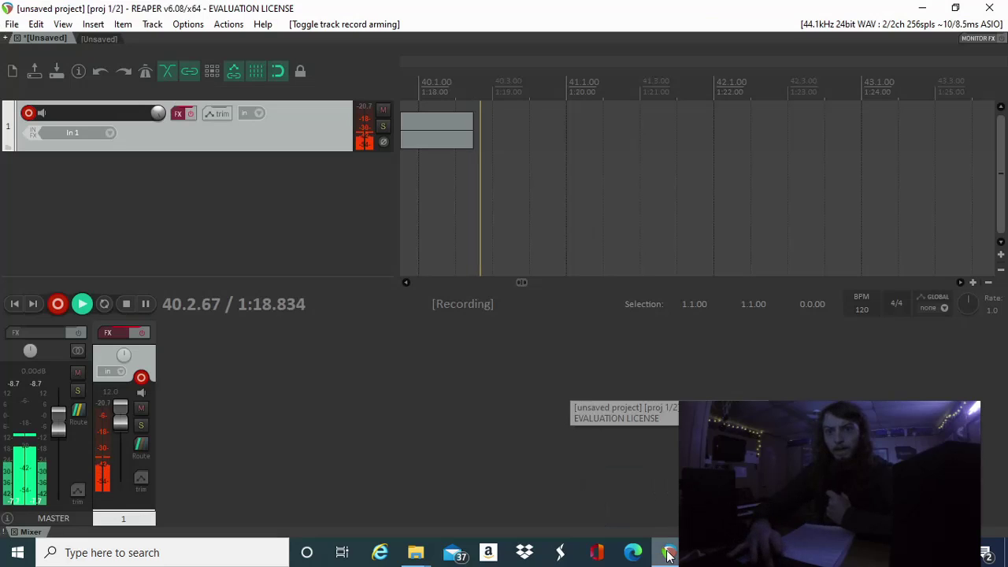
pyautogui.click(108, 39)
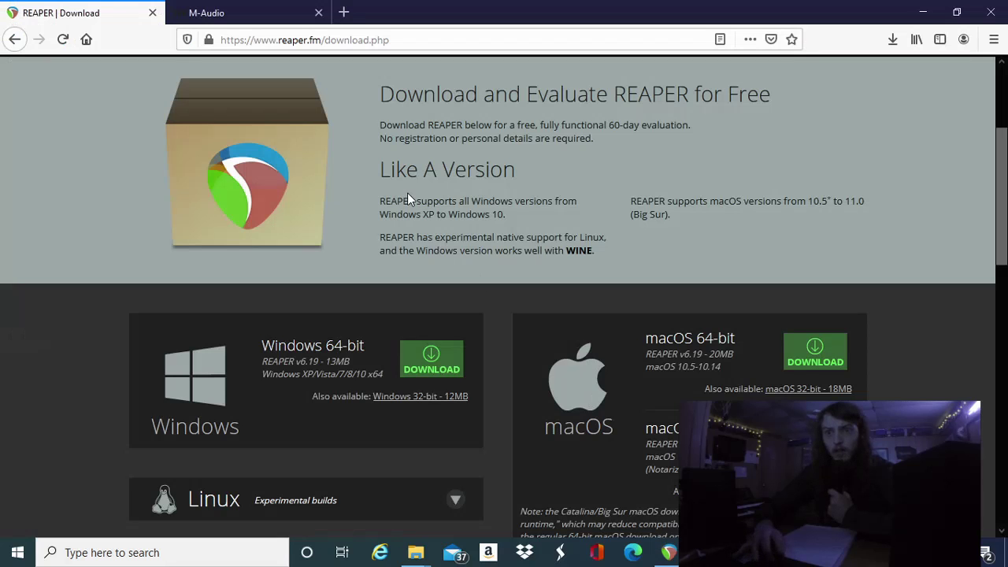
# - Return to the browser and look over the product and support sections on the M-Audio website
pyautogui.click(245, 7)
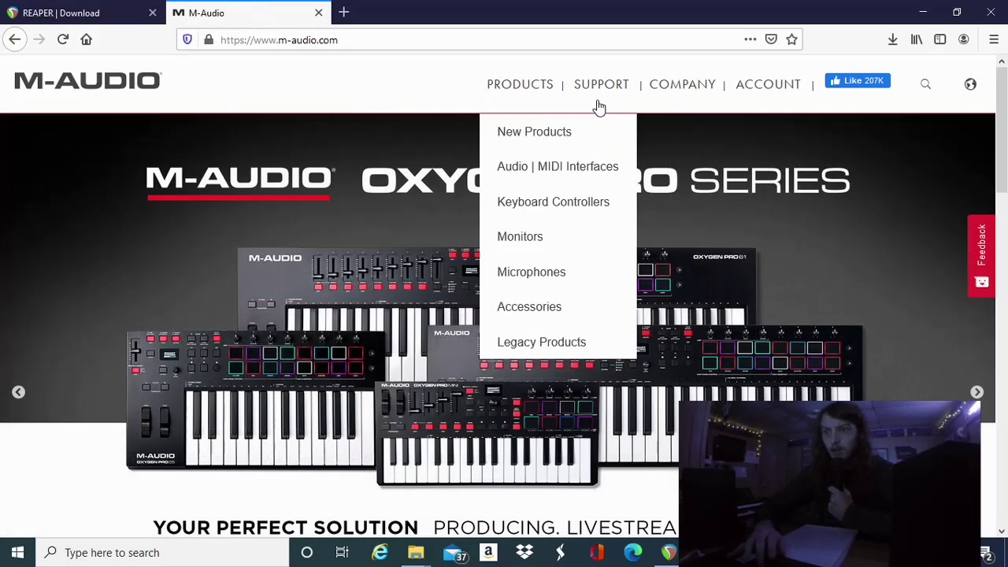
pyautogui.moveTo(601, 101)
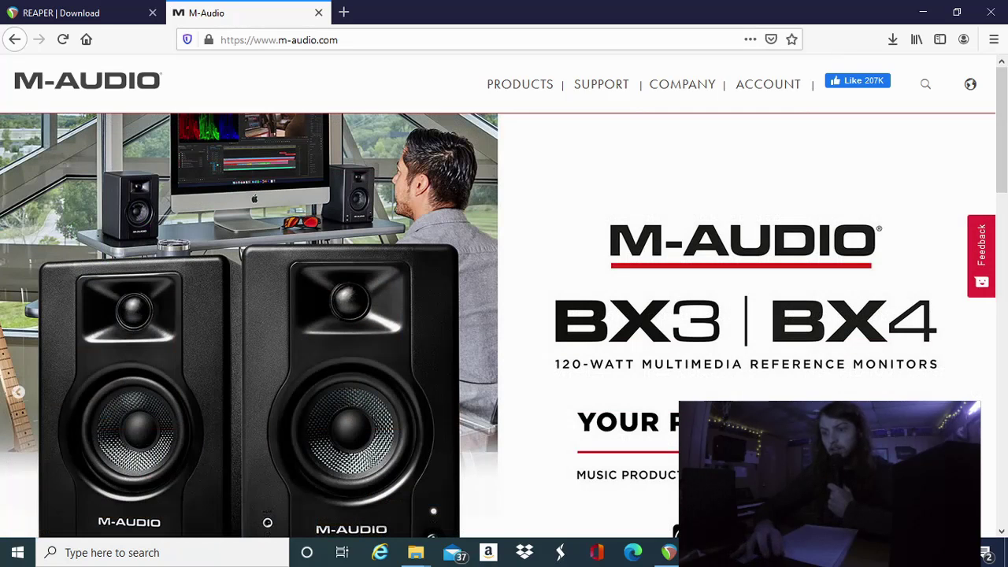
# - Switch back to REAPER and open the audio device page of the preferences
pyautogui.moveTo(669, 561)
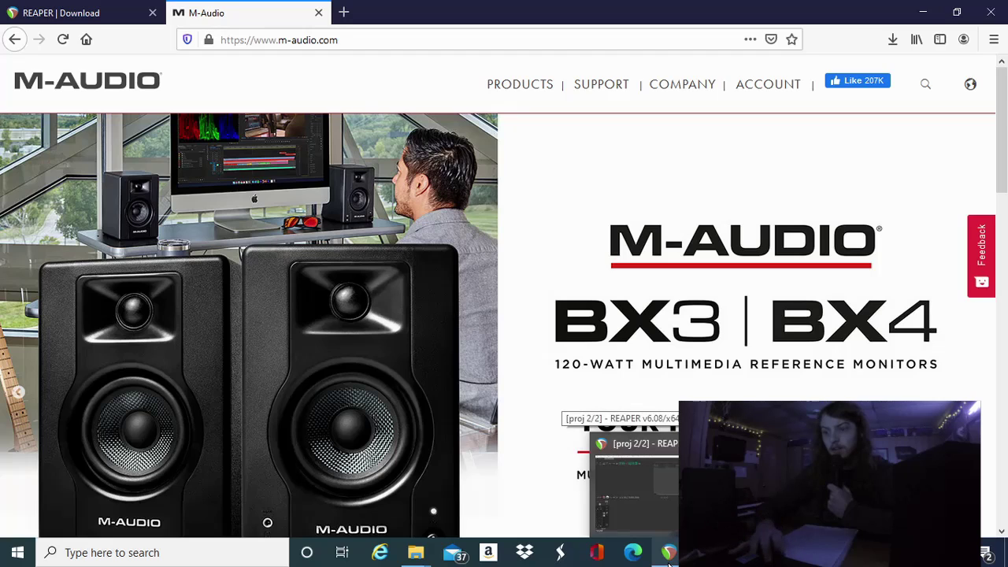
pyautogui.click(669, 561)
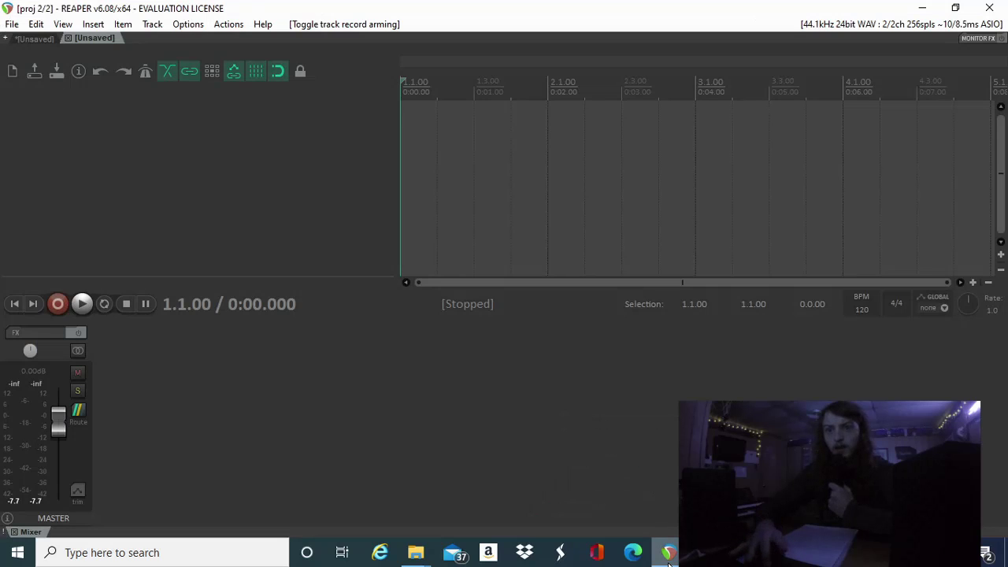
pyautogui.click(191, 23)
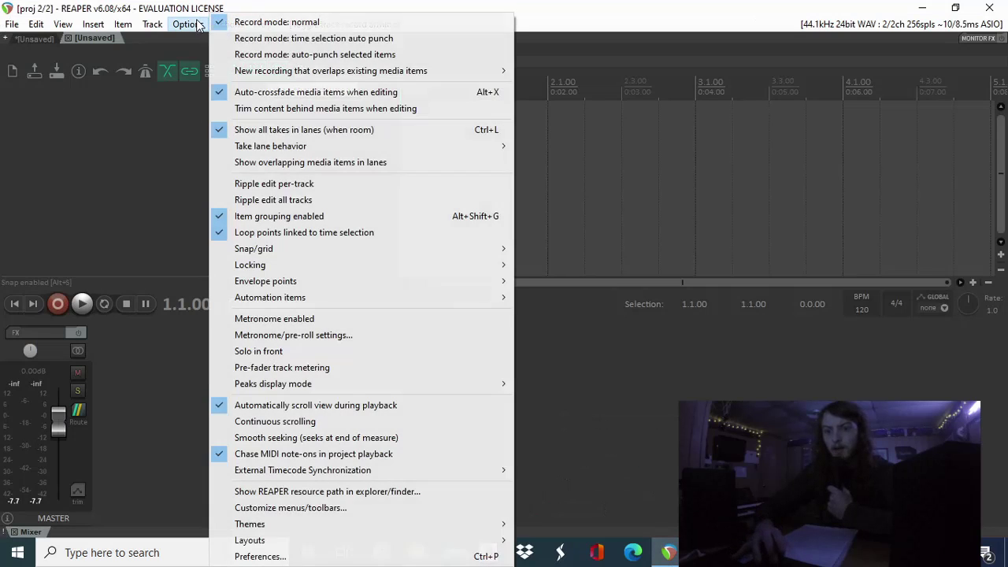
pyautogui.click(328, 557)
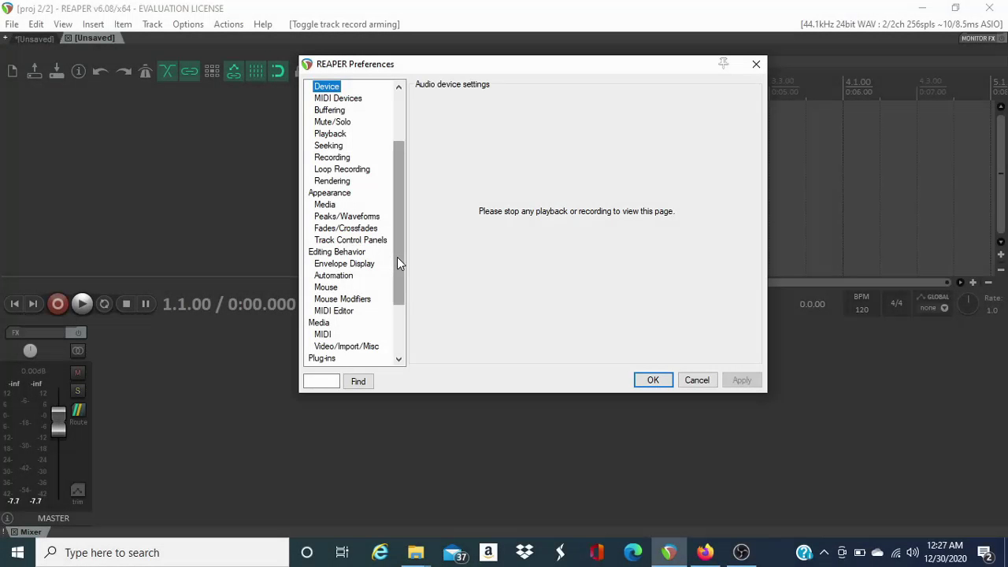
pyautogui.moveTo(397, 257); pyautogui.dragTo(393, 209)
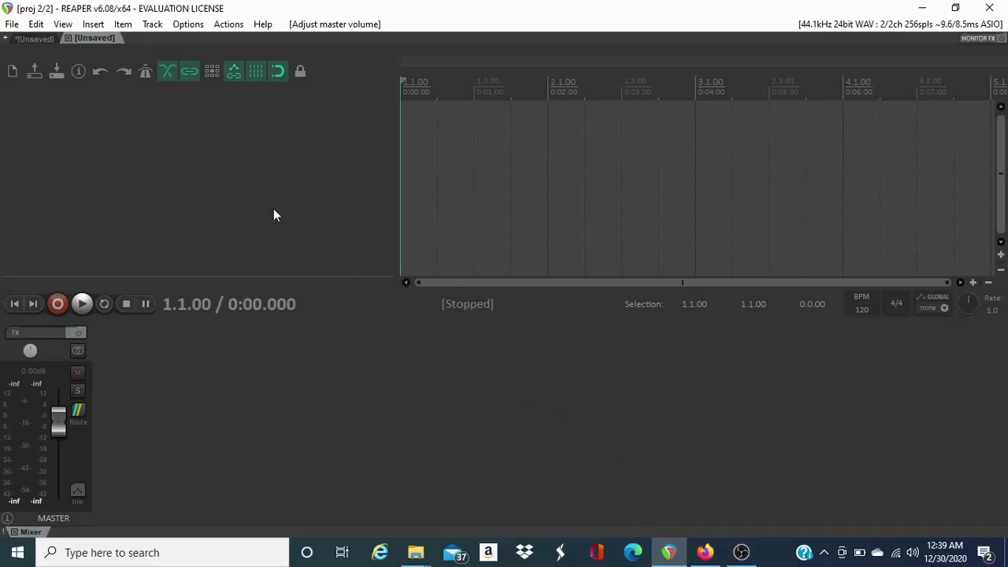
# - In the audio device preferences, choose ASIO as the audio system and M-Audio AIR 192 4 ASIO as the driver
pyautogui.click(188, 23)
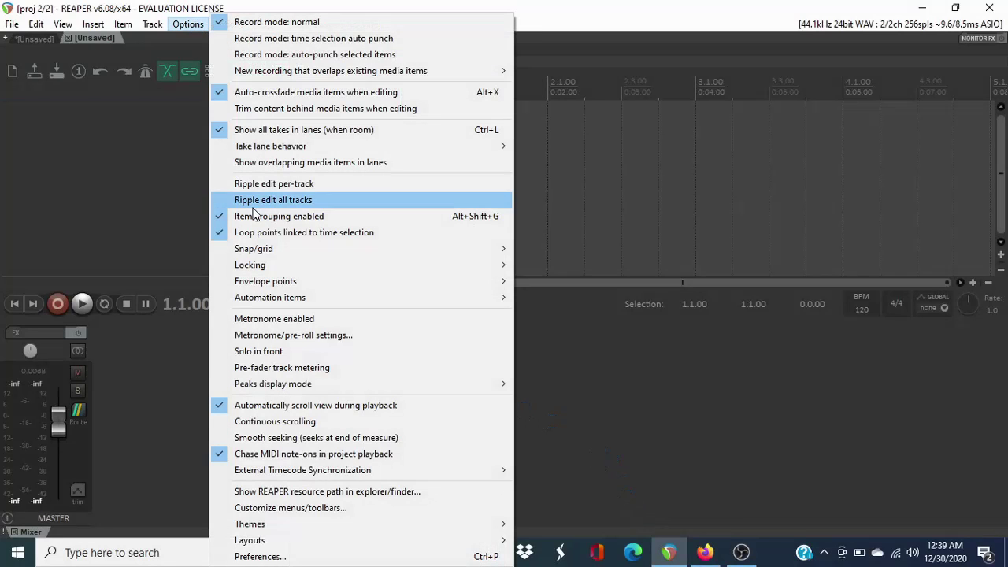
pyautogui.click(362, 557)
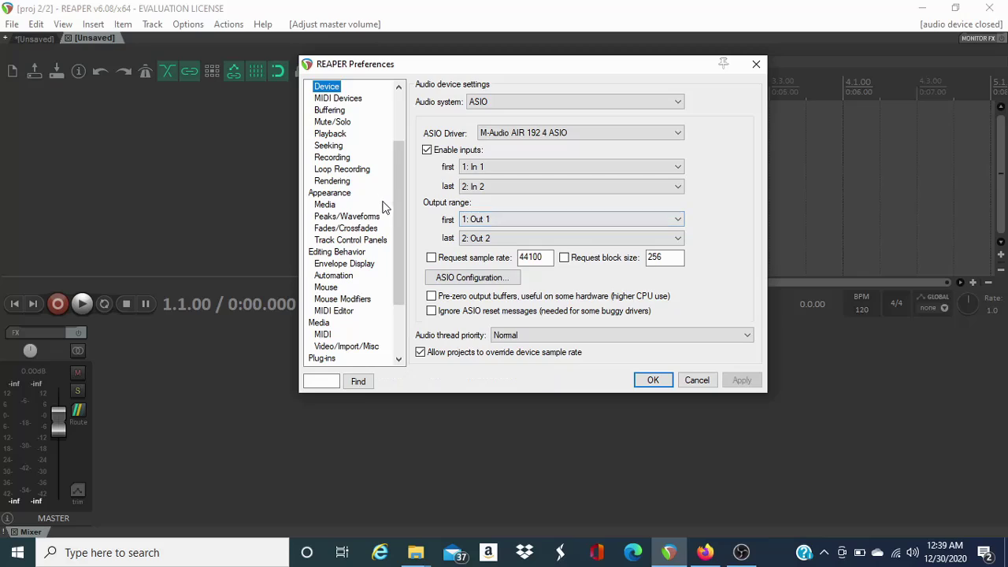
pyautogui.moveTo(397, 211); pyautogui.dragTo(396, 178)
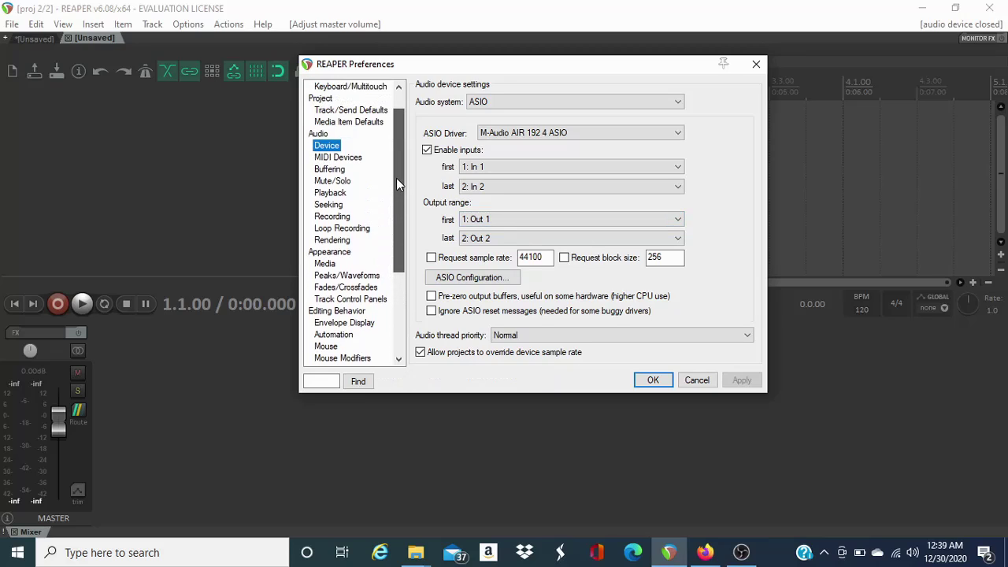
pyautogui.click(508, 104)
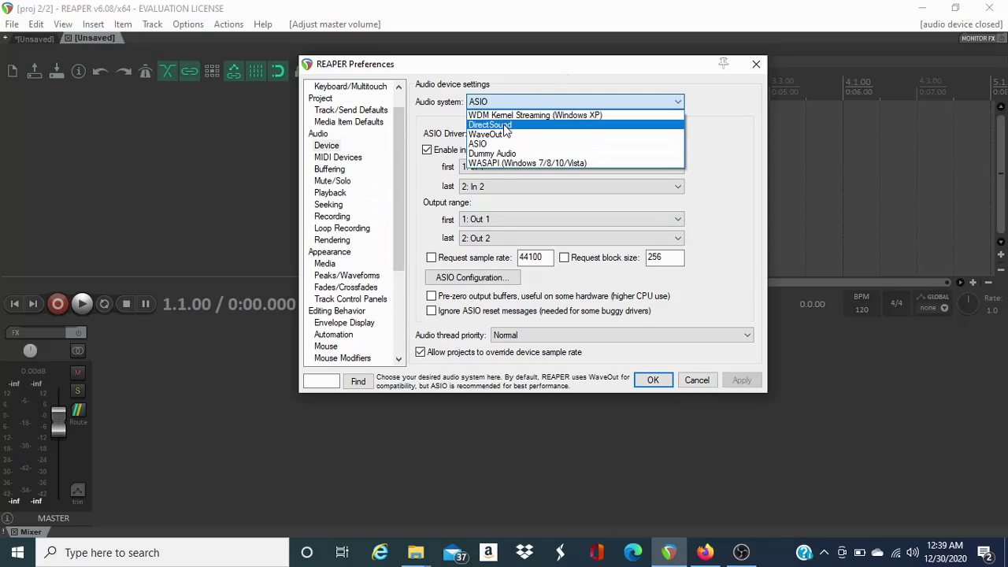
pyautogui.click(505, 145)
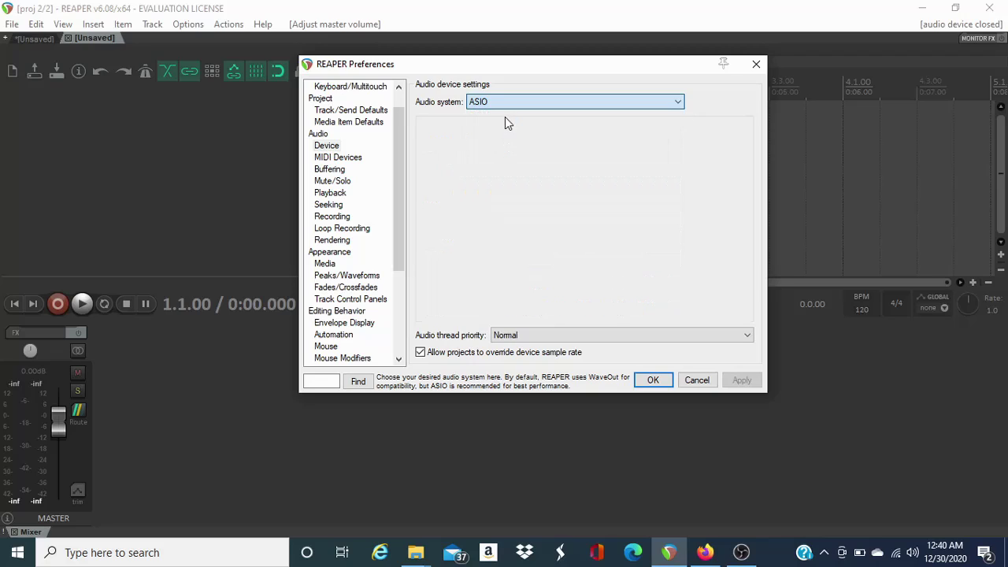
pyautogui.click(510, 134)
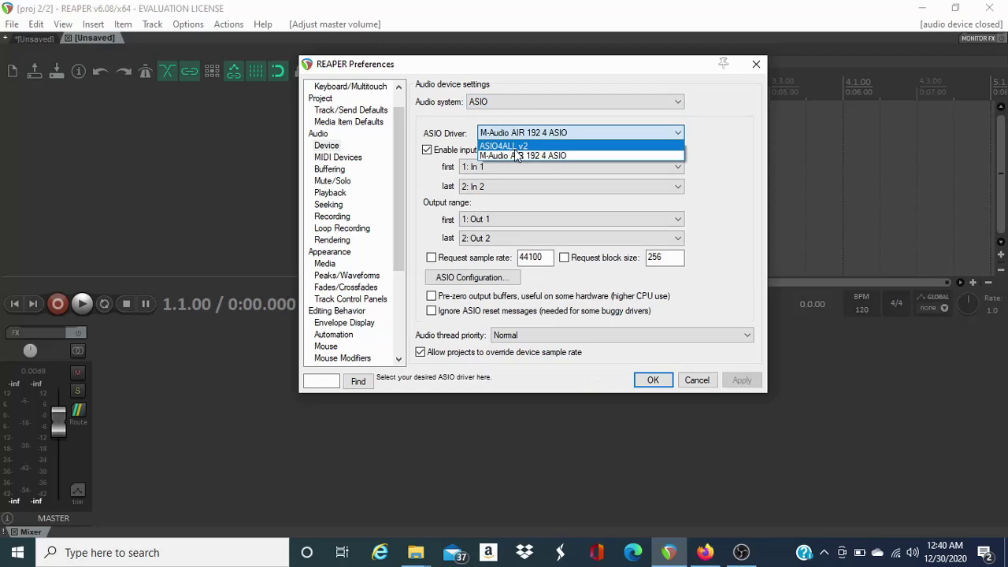
pyautogui.click(523, 157)
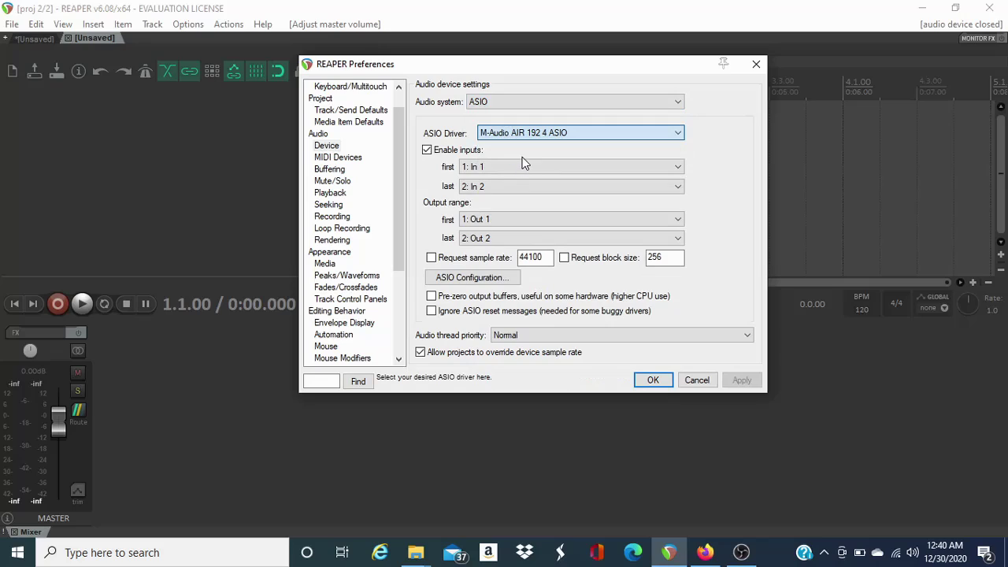
# - Set the device's input range from In 1 to In 2 and its output range from Out 1 to Out 2
pyautogui.click(518, 167)
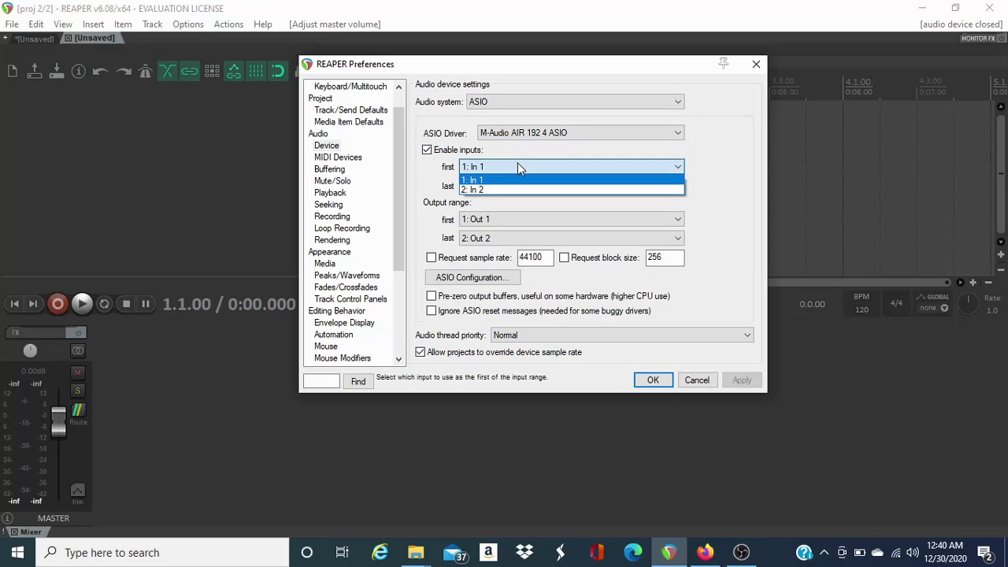
pyautogui.click(516, 180)
pyautogui.click(523, 187)
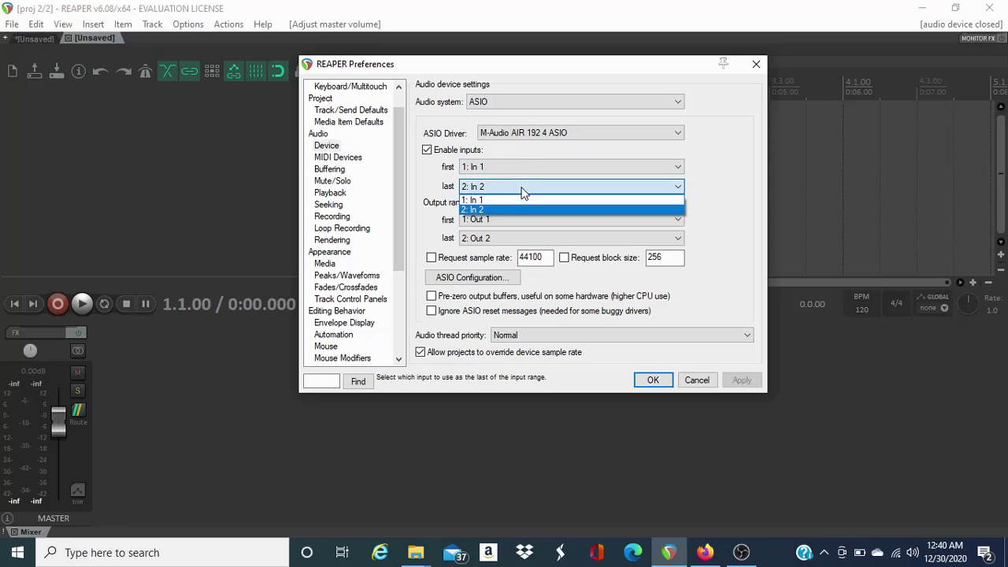
pyautogui.click(486, 211)
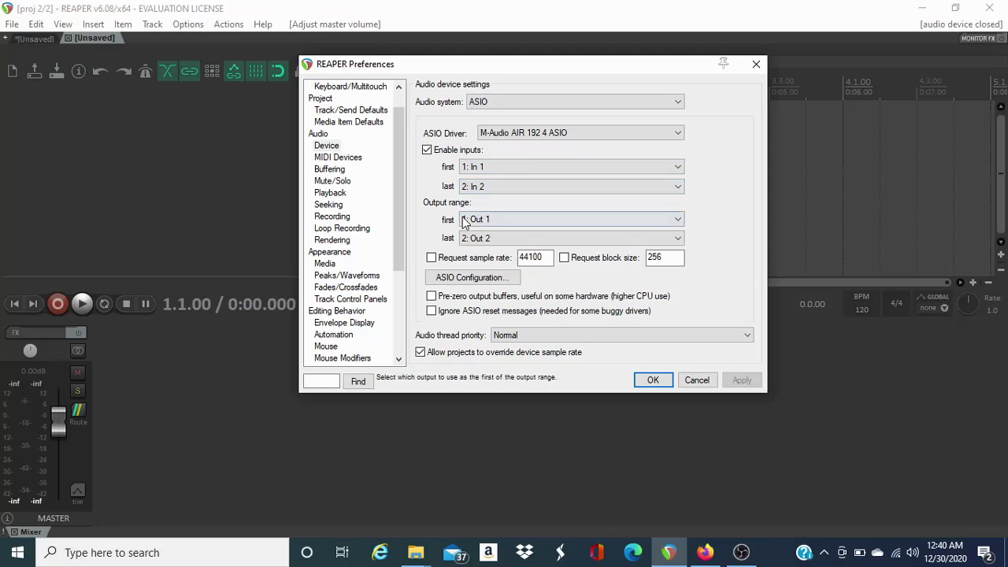
pyautogui.click(488, 220)
pyautogui.click(488, 234)
pyautogui.click(474, 238)
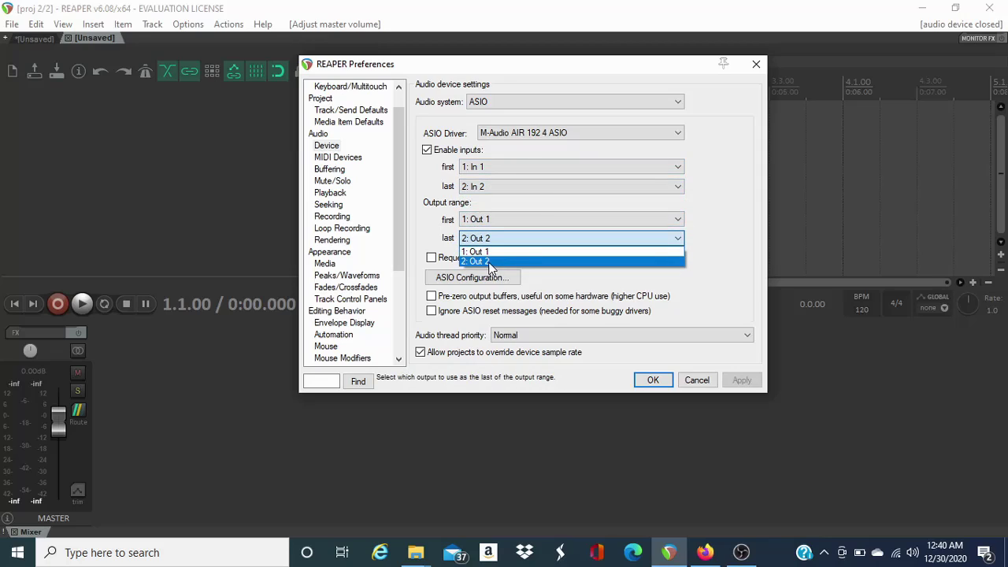
pyautogui.click(490, 262)
# - Check the buffer size and sample rate in the driver's ASIO configuration, and accept the preferences
pyautogui.click(542, 260)
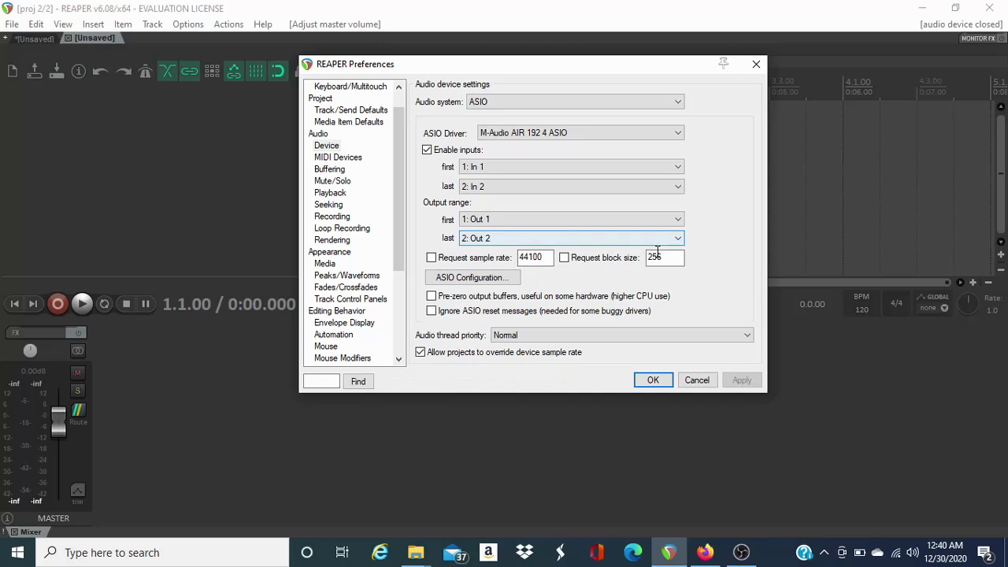
pyautogui.click(473, 278)
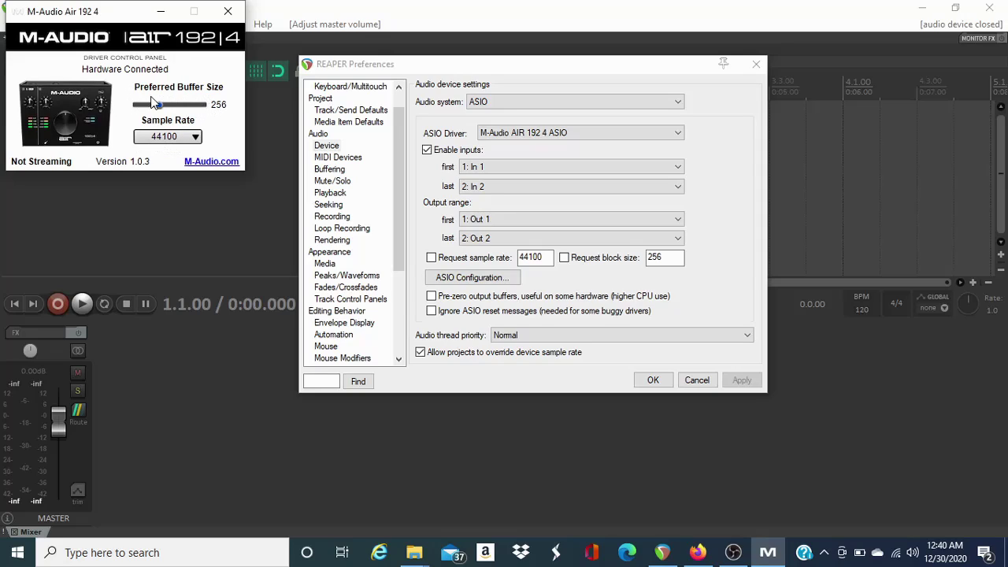
pyautogui.click(225, 14)
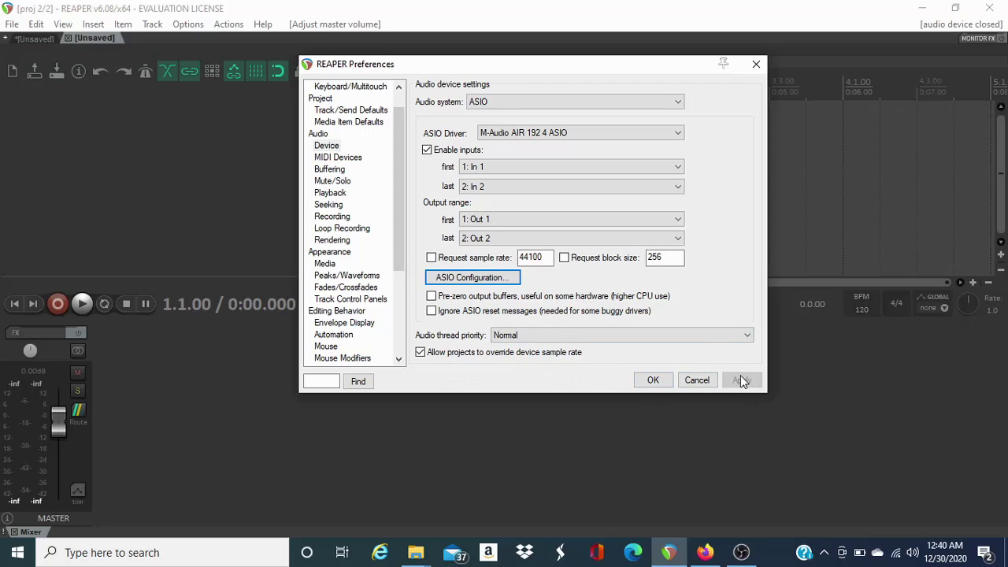
pyautogui.click(652, 380)
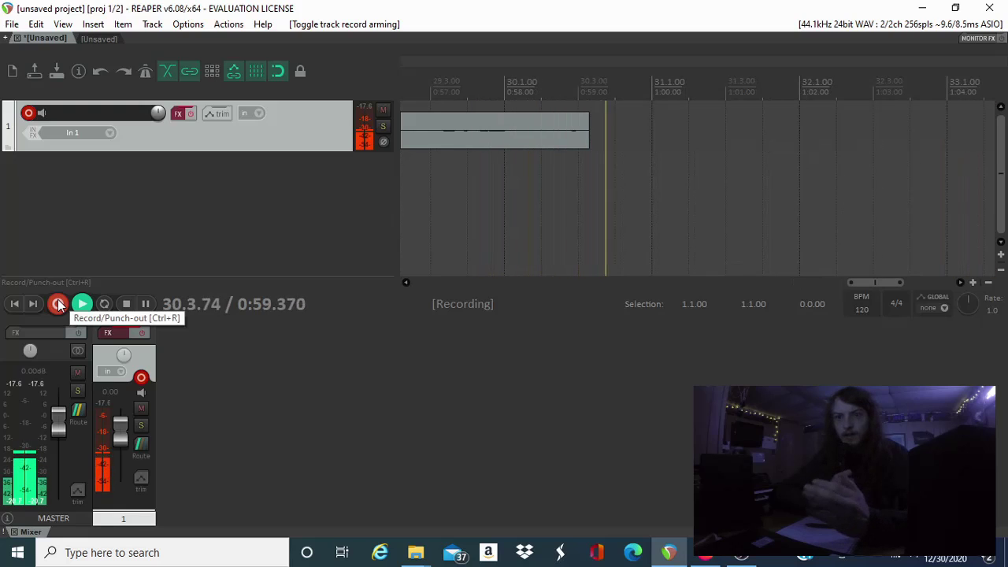
# - Bring up the empty second project and add one new track to it
pyautogui.click(107, 37)
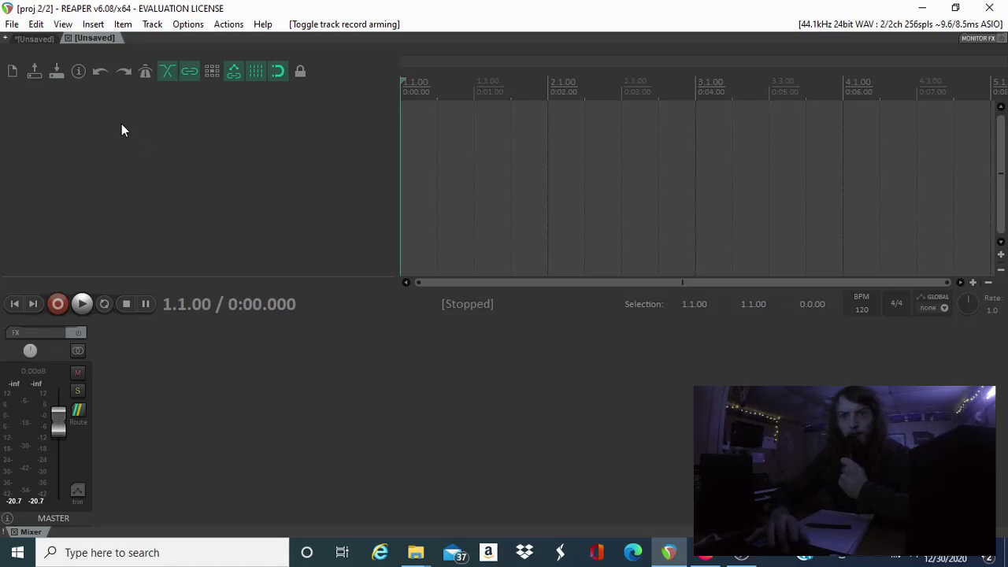
pyautogui.doubleClick(121, 124)
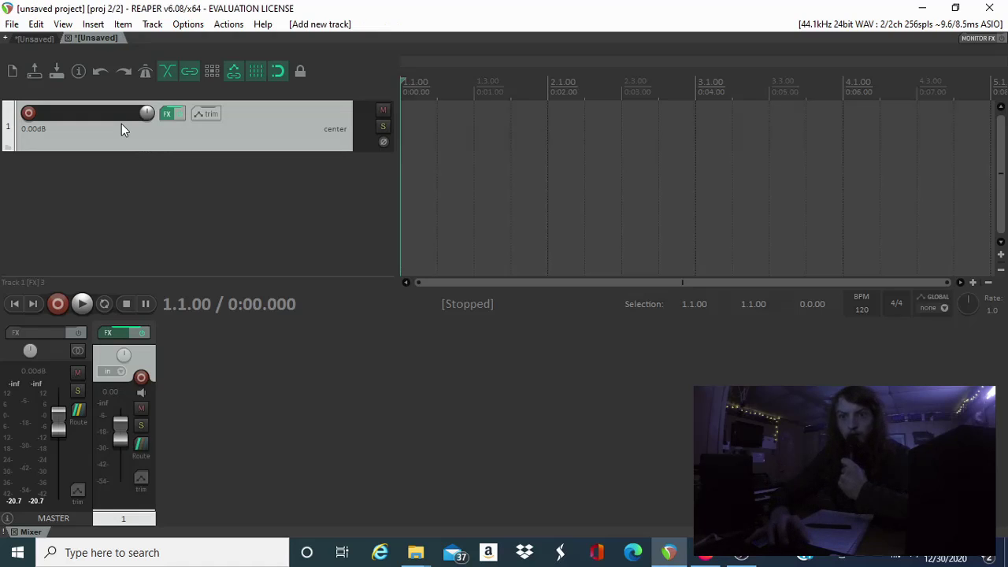
pyautogui.rightClick(138, 170)
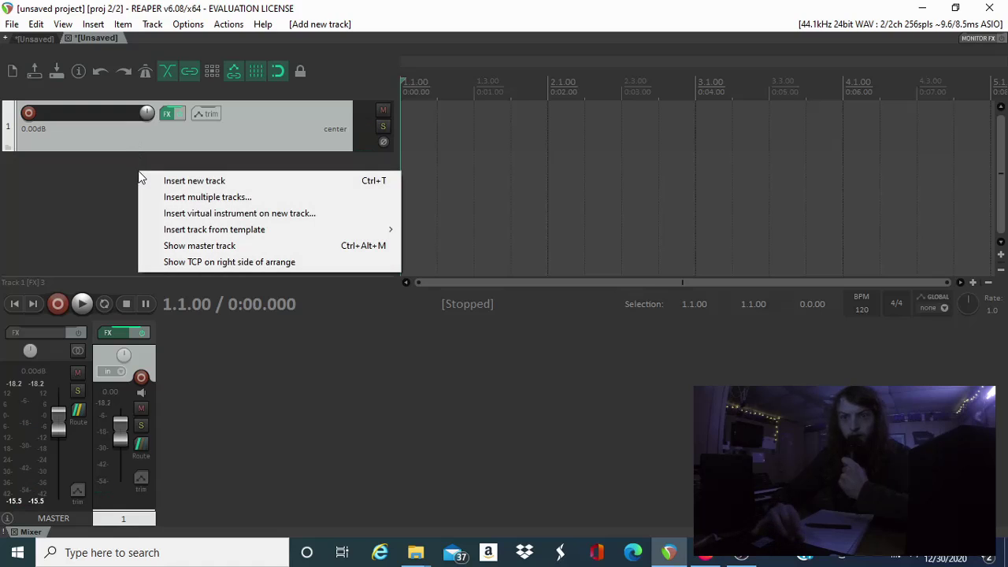
pyautogui.click(66, 187)
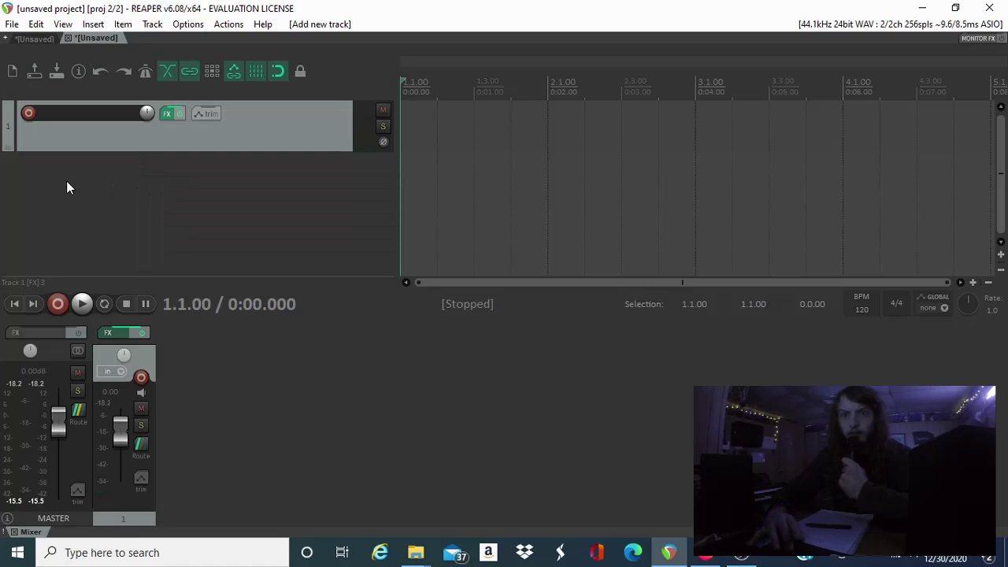
# - Bypass the new track's effects and arm it for recording with mono input In 2
pyautogui.click(179, 119)
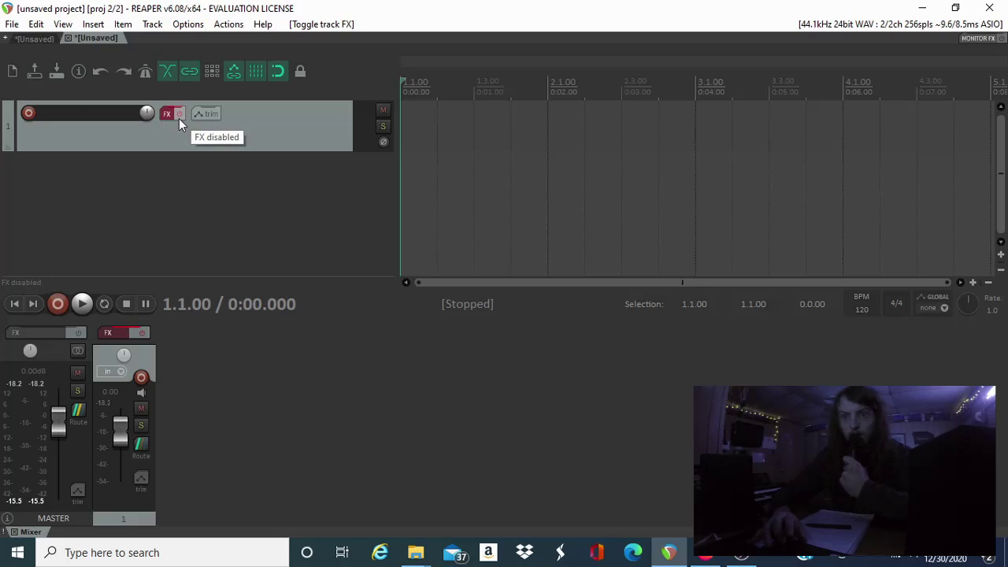
pyautogui.click(28, 113)
pyautogui.click(109, 136)
pyautogui.moveTo(138, 147)
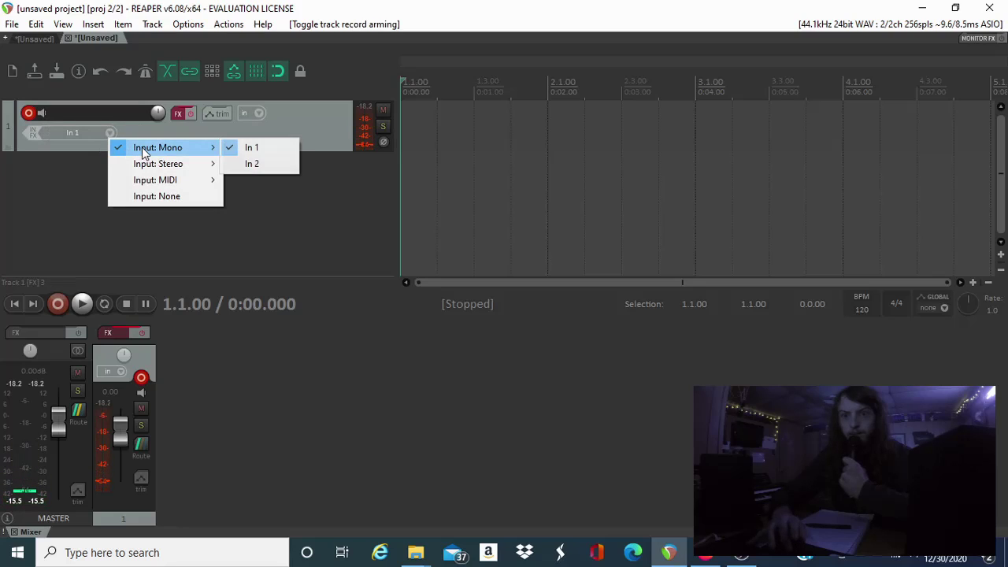
pyautogui.click(278, 166)
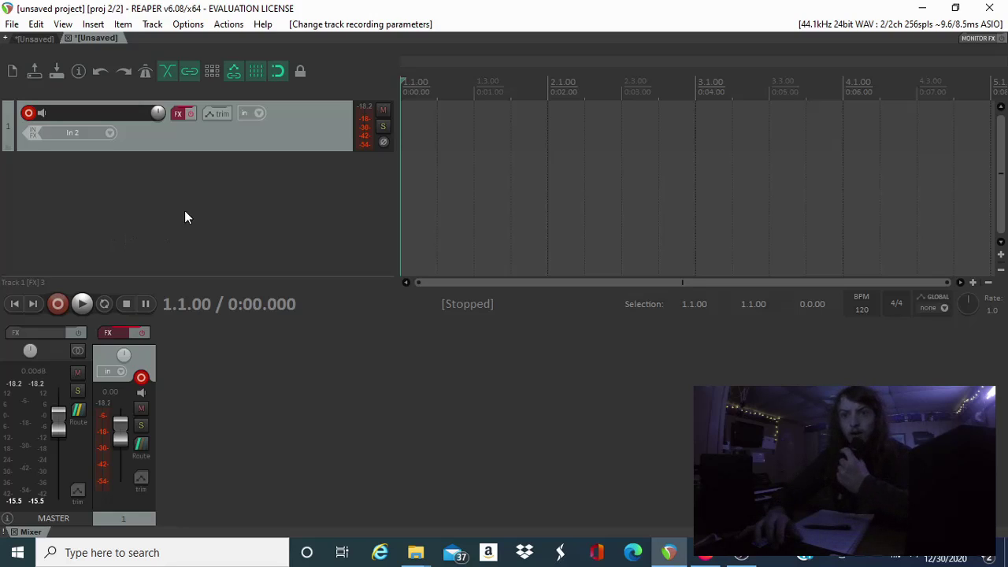
# - Examine the Amped Roots and Pulse plug-ins in track 1's effects chain and close the chain
pyautogui.click(178, 119)
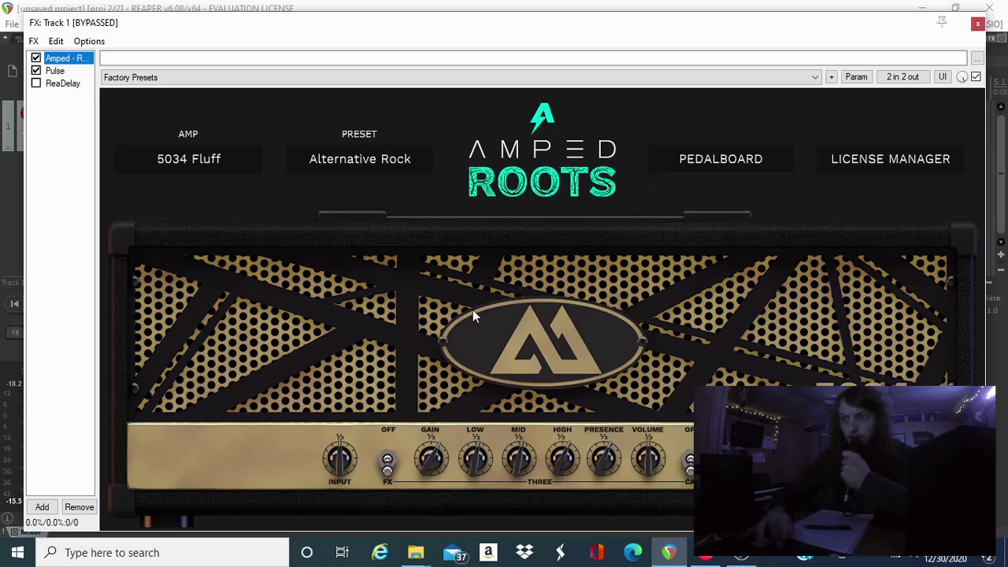
pyautogui.click(55, 70)
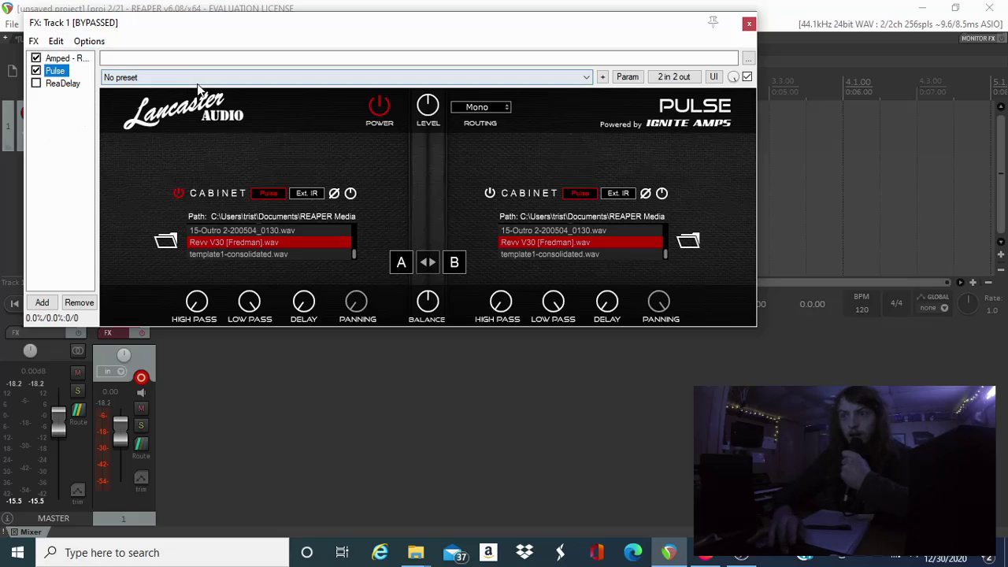
pyautogui.click(749, 24)
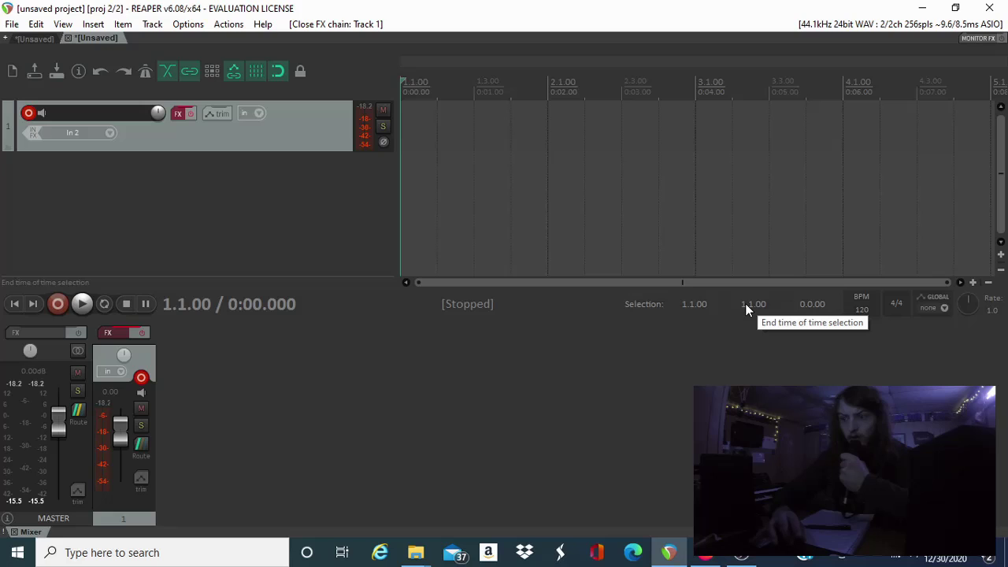
# - Switch to Firefox, search the web for amped roots and open ML Sound Lab's Amped Roots Free product page
pyautogui.moveTo(709, 558)
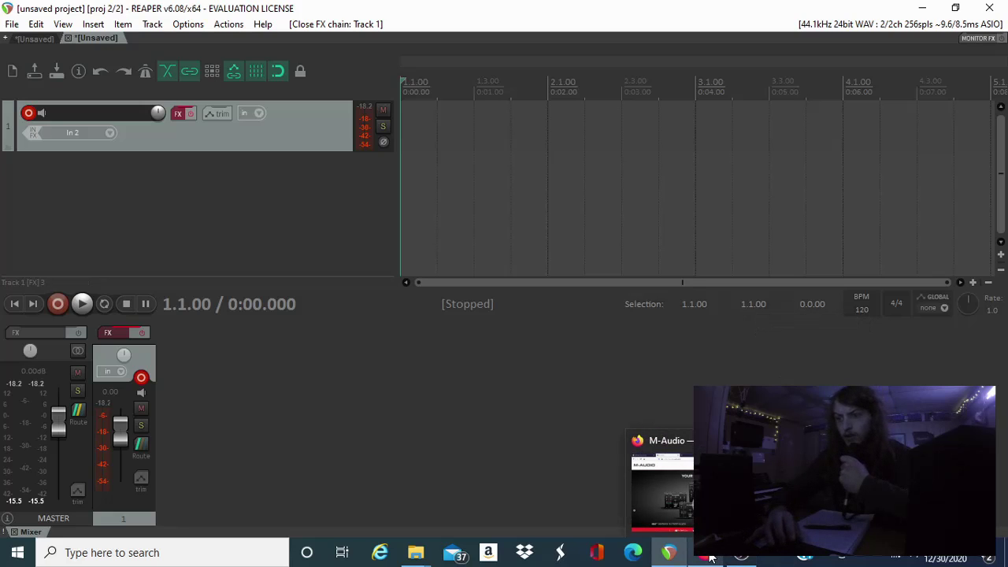
pyautogui.click(662, 492)
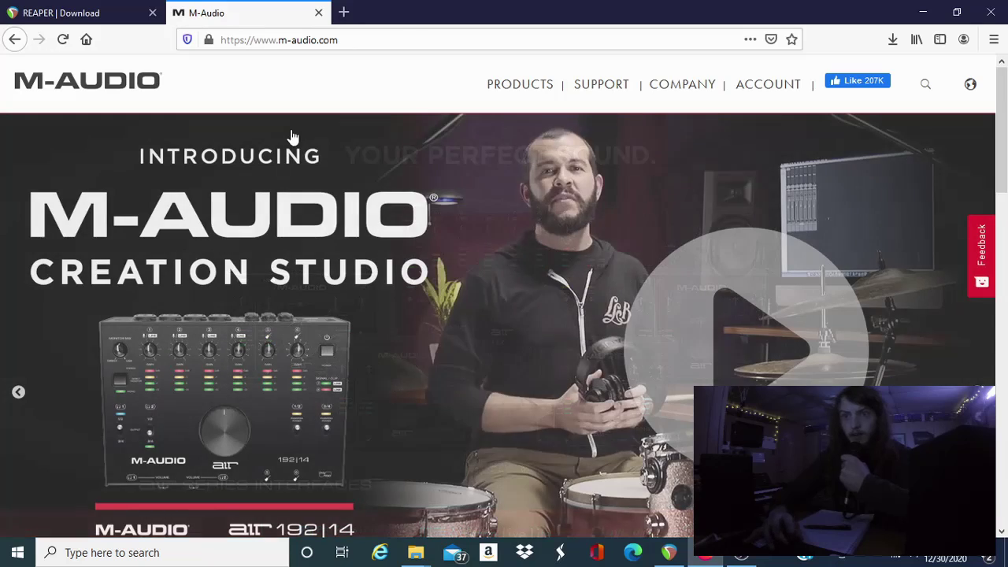
pyautogui.click(338, 40)
pyautogui.press('BackSpace')
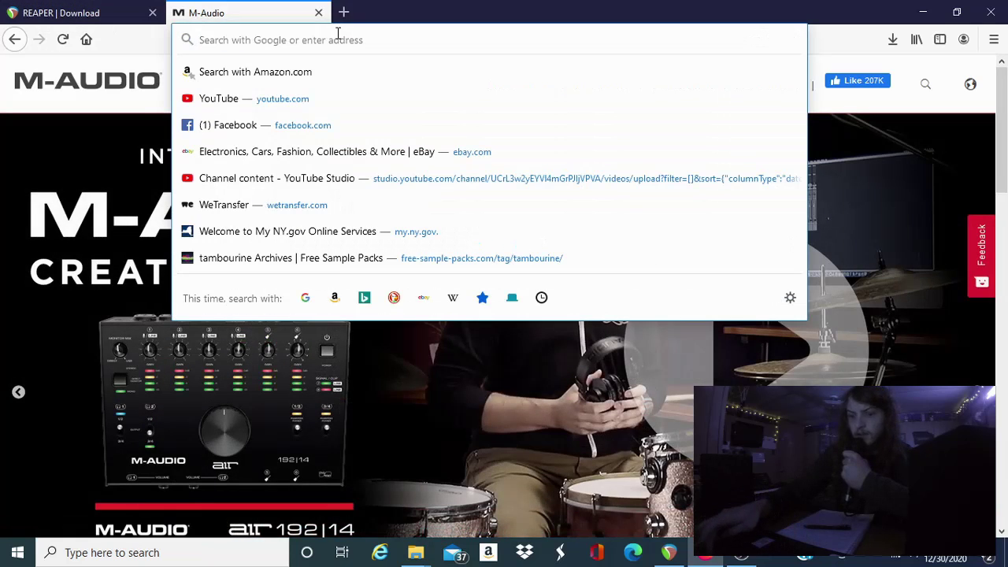
pyautogui.write('amped')
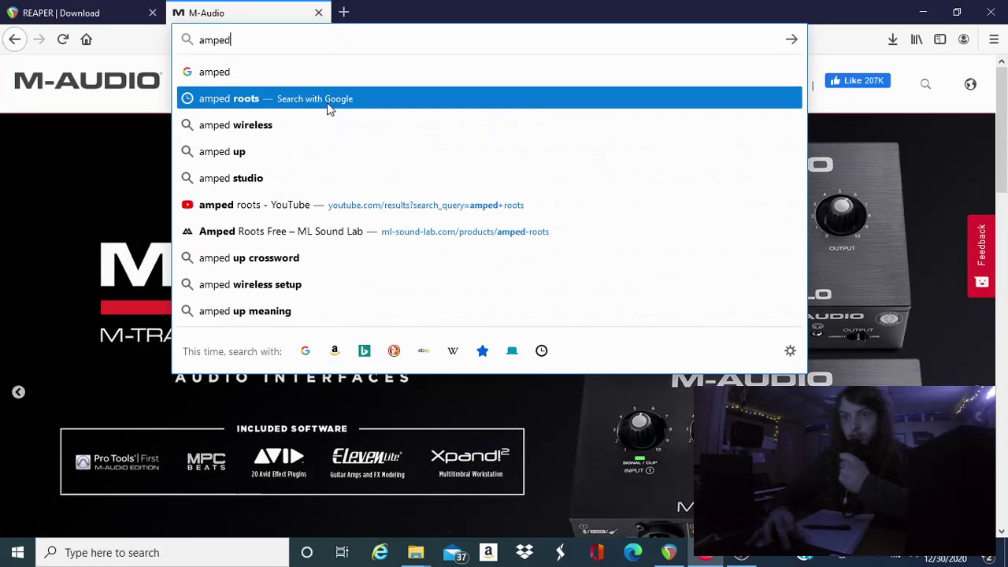
pyautogui.click(328, 101)
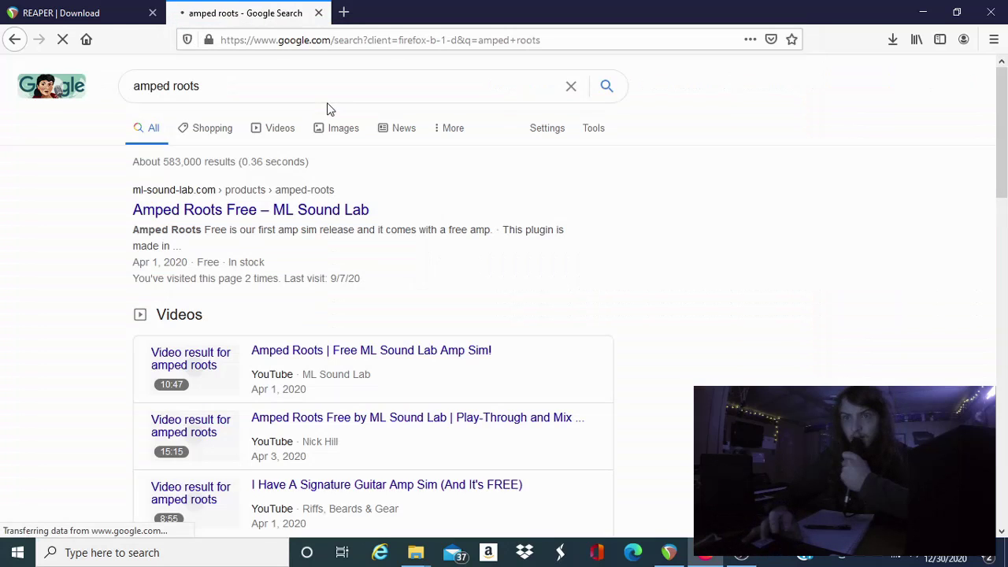
pyautogui.click(287, 219)
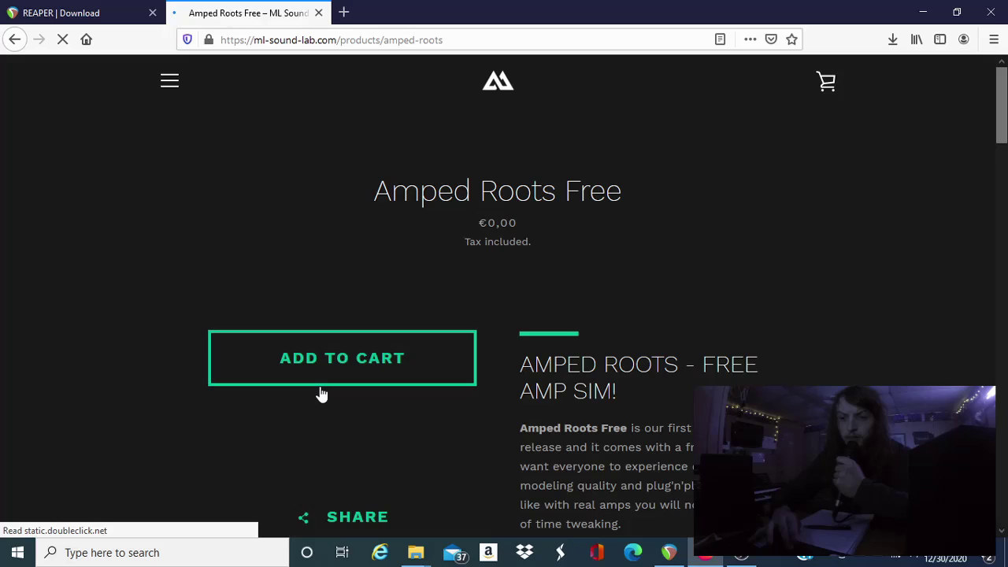
pyautogui.click(374, 375)
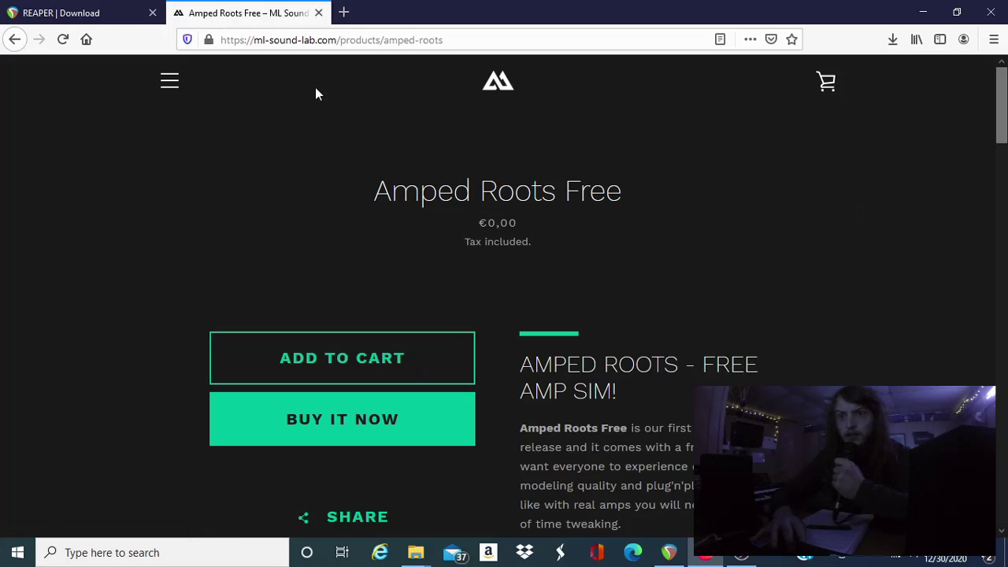
# - Search the web for nad ir, look over the Ignite Amps website and minimize the browser
pyautogui.click(456, 39)
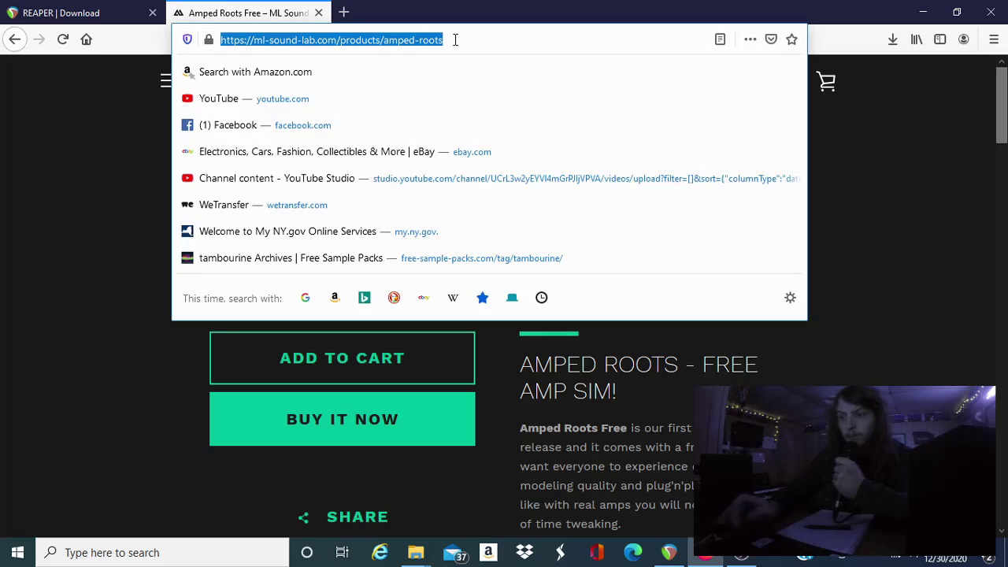
pyautogui.press('BackSpace')
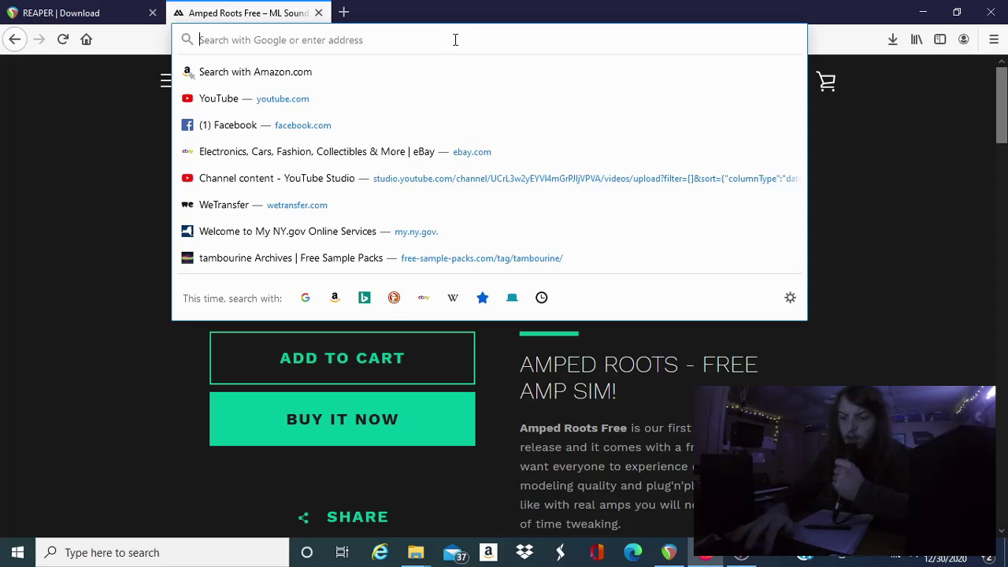
pyautogui.write('na')
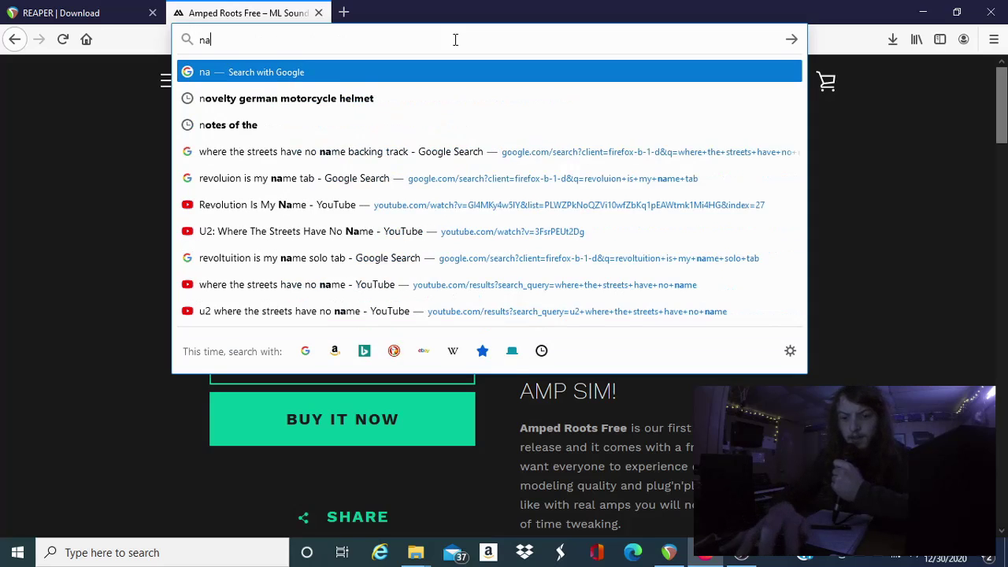
pyautogui.write('d ir')
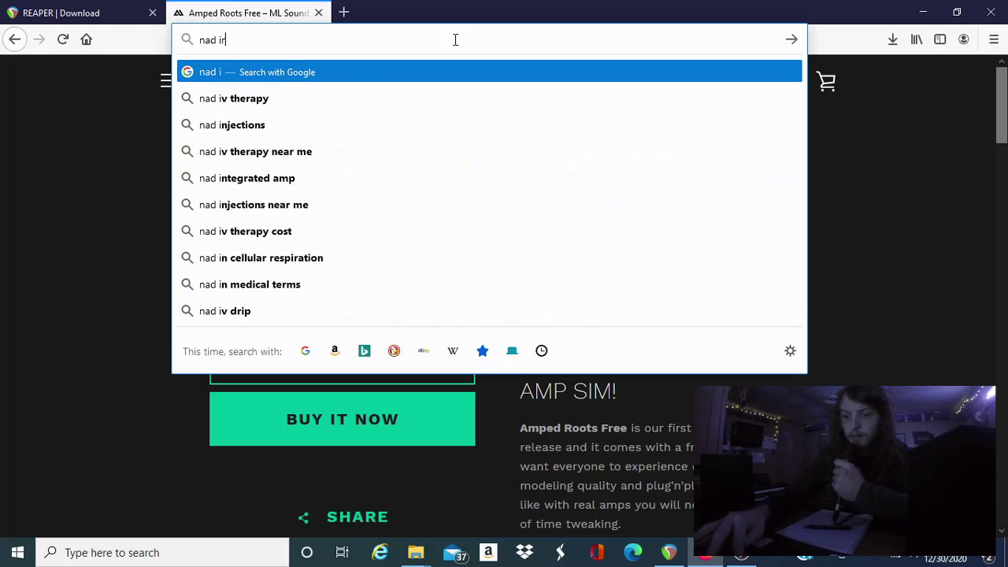
pyautogui.press('Return')
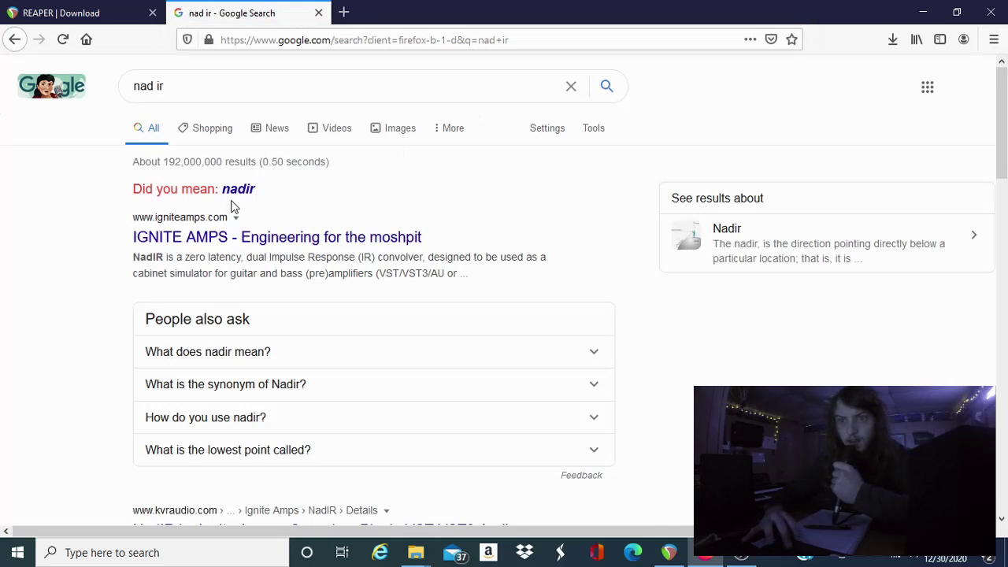
pyautogui.click(249, 248)
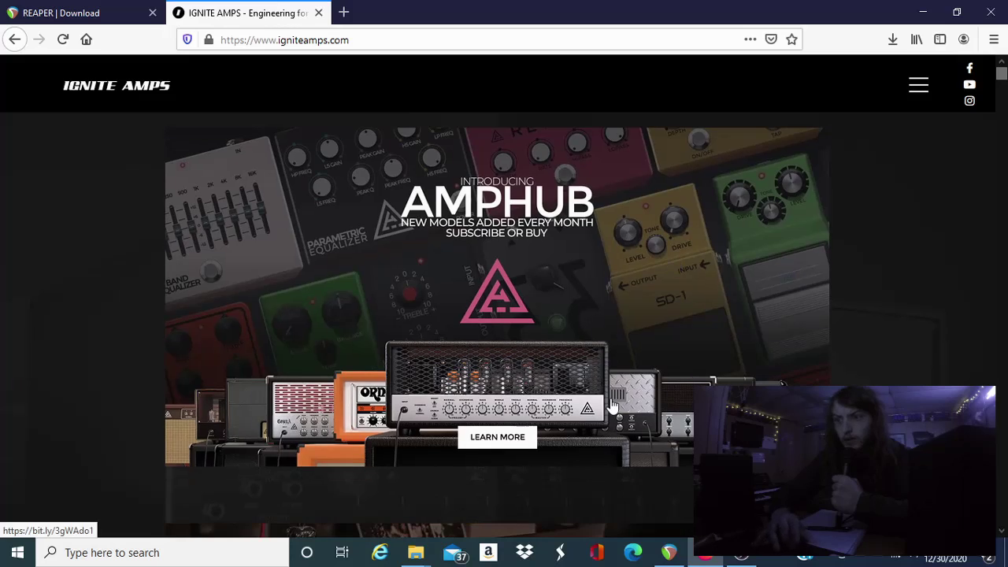
pyautogui.moveTo(1006, 78)
pyautogui.mouseDown()
pyautogui.moveTo(1006, 127)
pyautogui.moveTo(999, 93)
pyautogui.mouseUp()
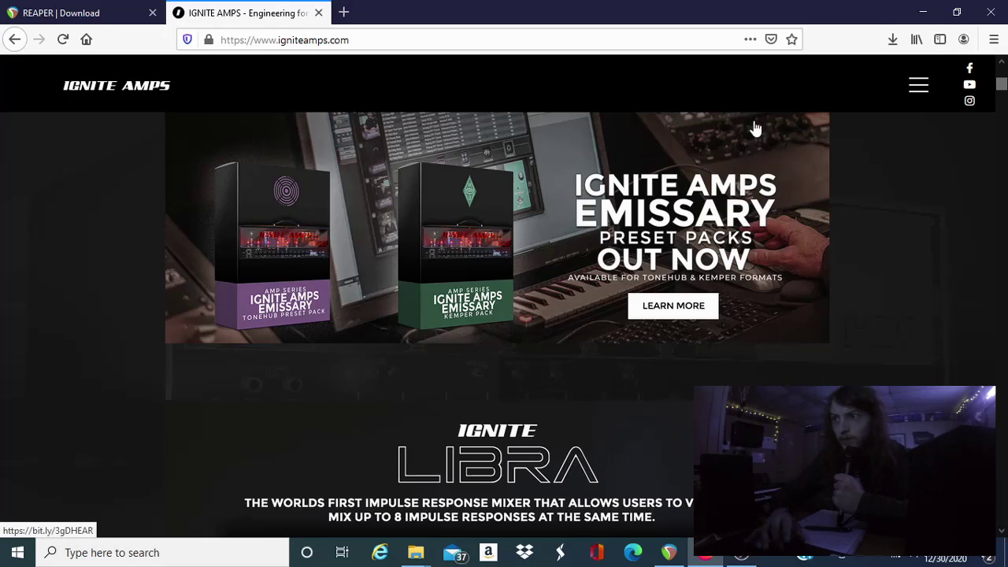
pyautogui.click(924, 12)
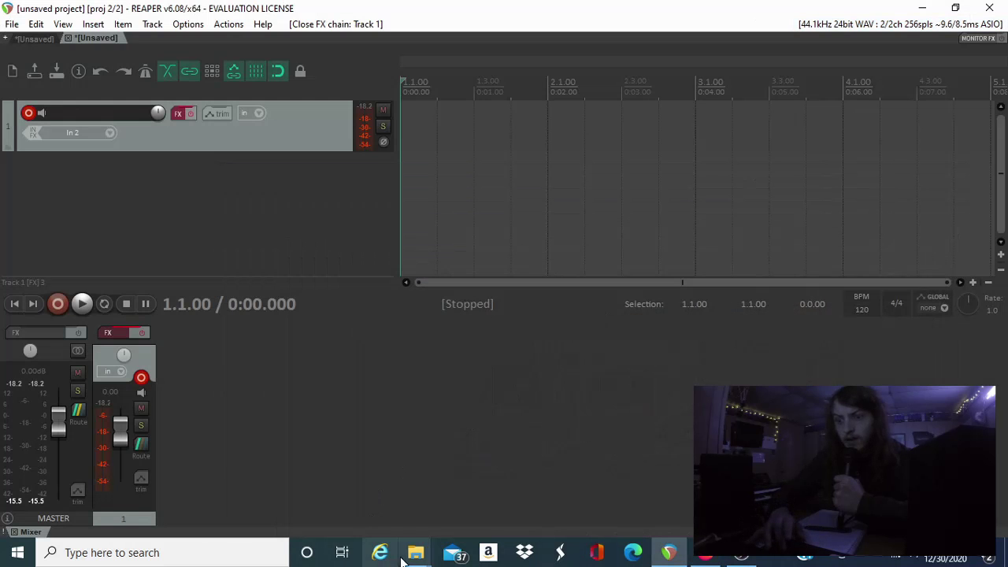
# - Switch to File Explorer and browse to the C:\Program Files\Steinberg\VSTPlugins folder to view the installed plug-in files
pyautogui.moveTo(410, 551)
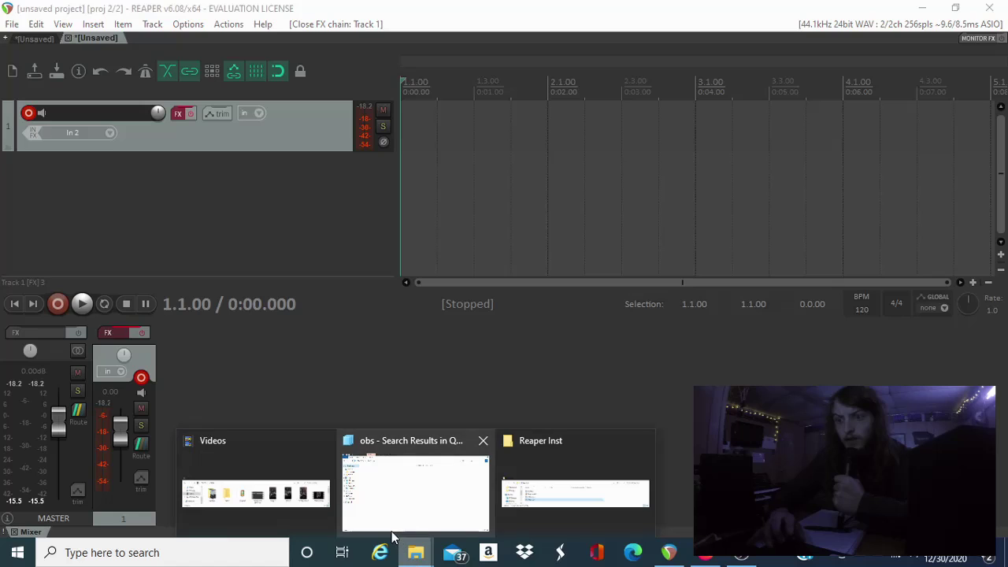
pyautogui.click(289, 502)
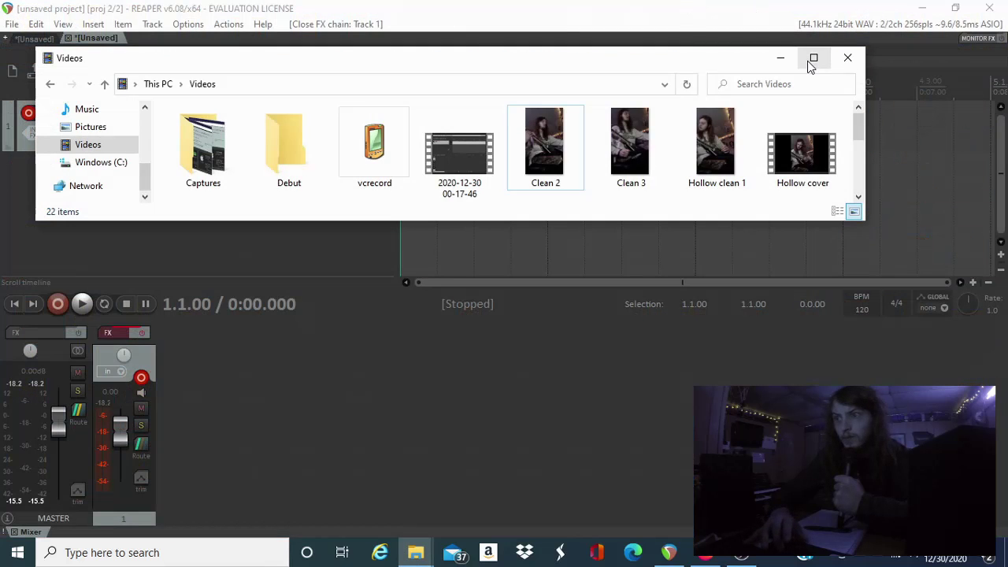
pyautogui.click(813, 60)
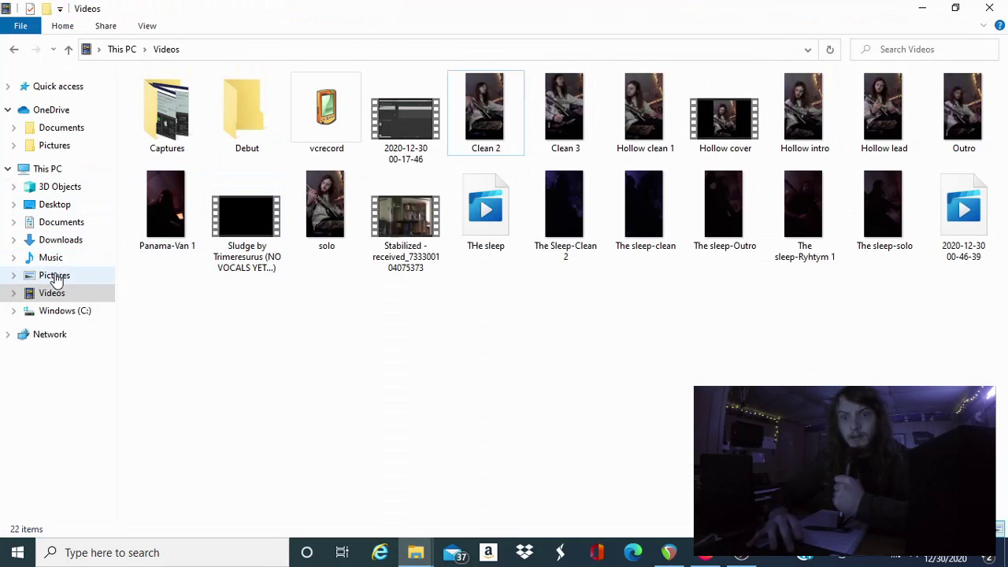
pyautogui.click(55, 277)
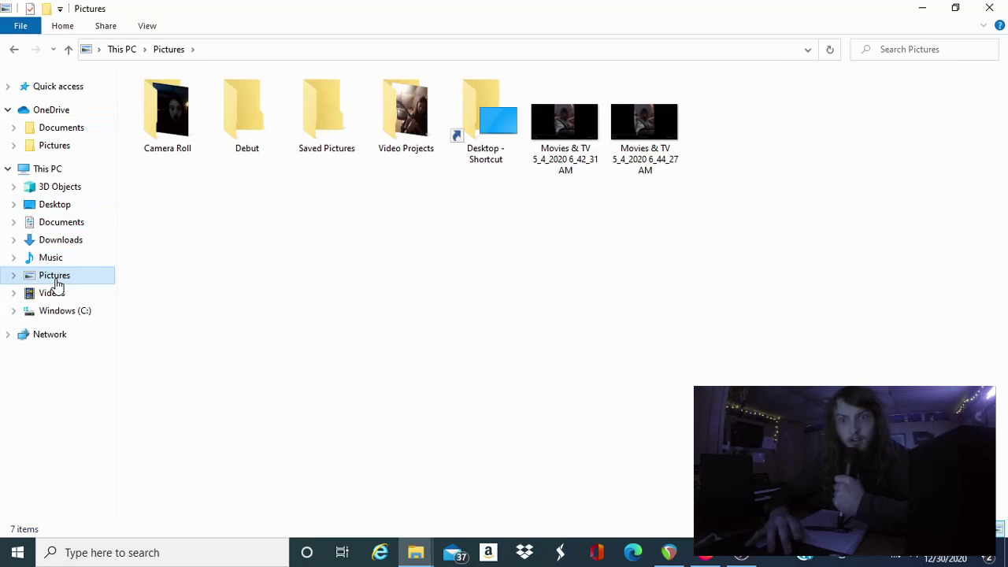
pyautogui.click(69, 314)
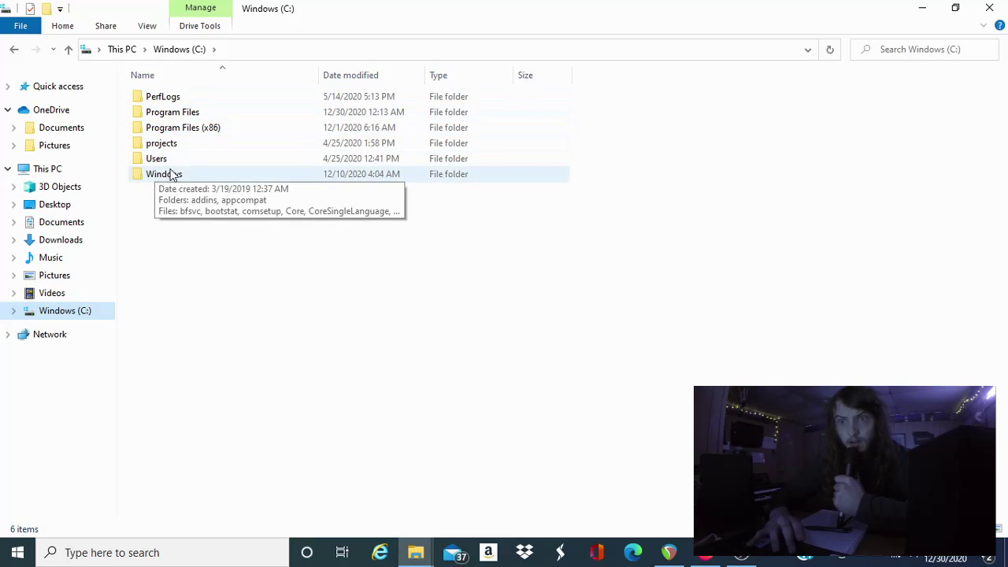
pyautogui.doubleClick(214, 112)
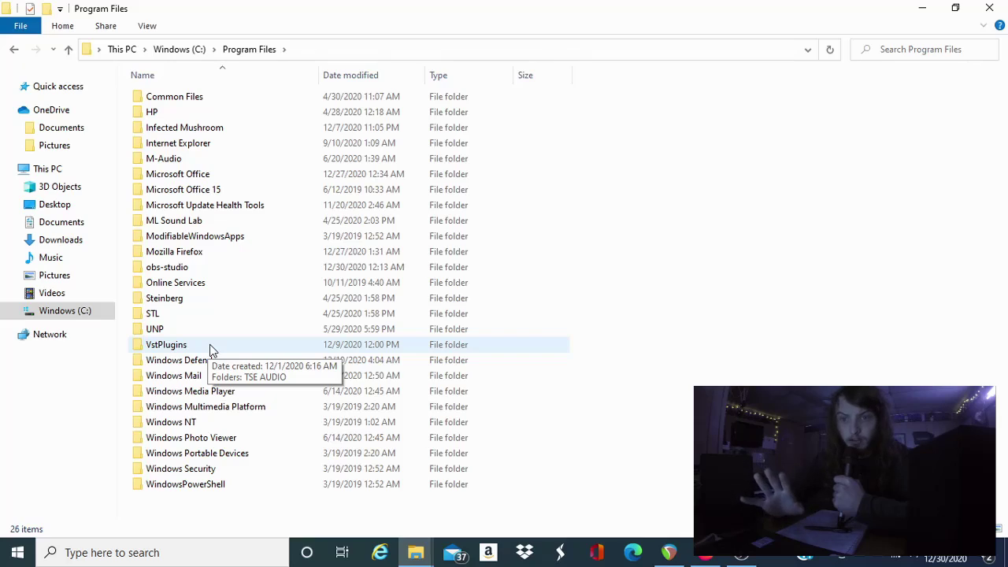
pyautogui.doubleClick(191, 302)
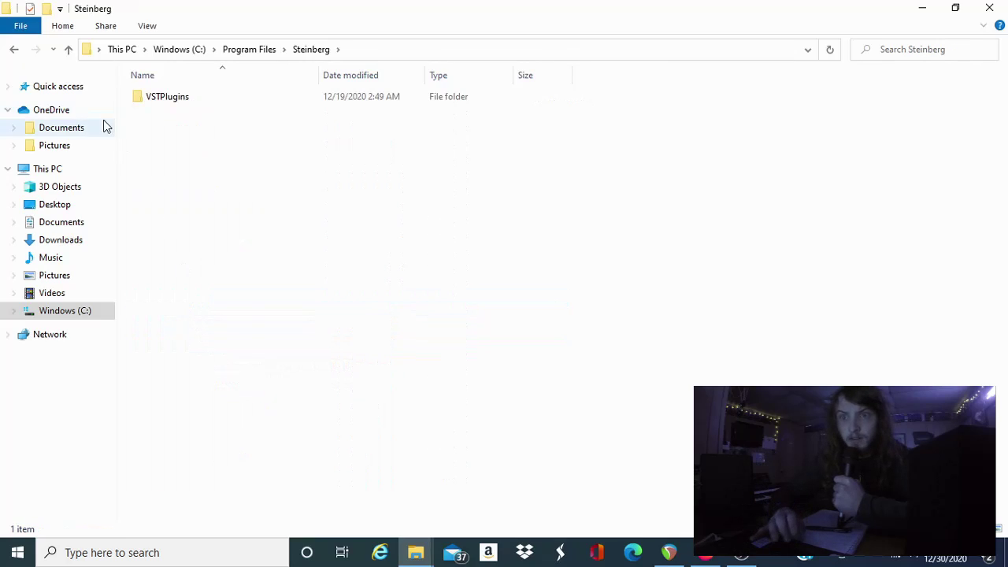
pyautogui.doubleClick(161, 100)
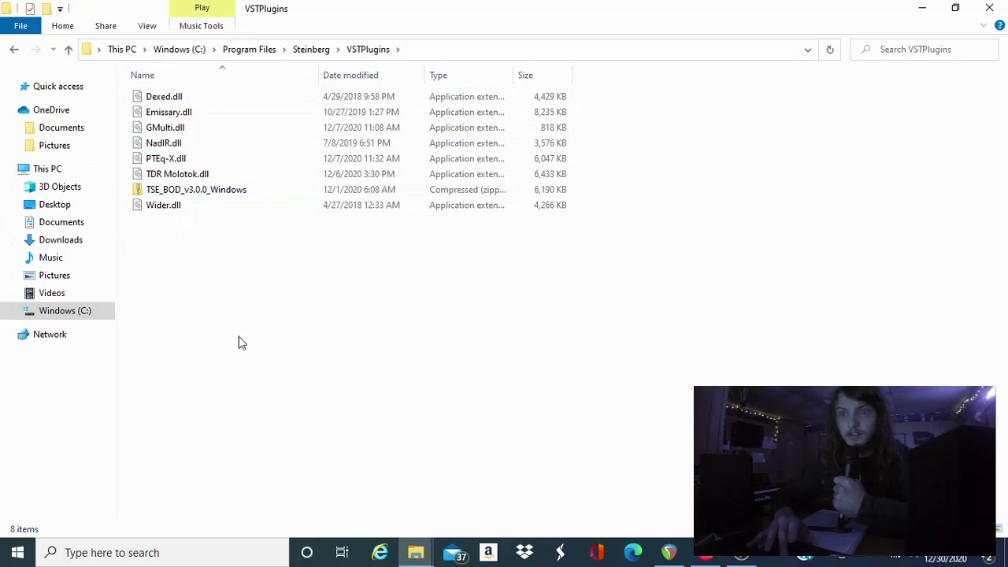
# - Switch back to REAPER, open the preferences and look at the Paths and General settings
pyautogui.moveTo(706, 554)
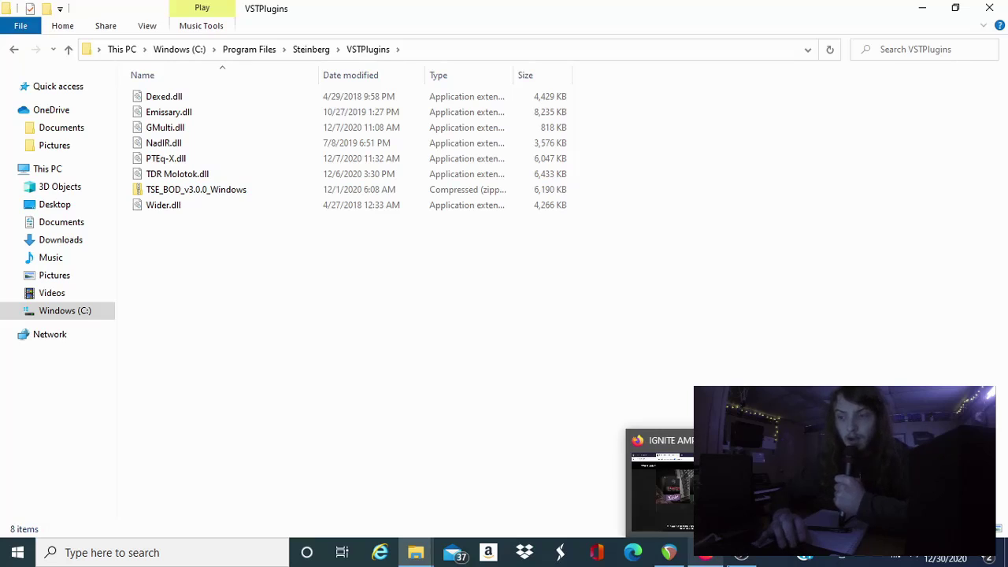
pyautogui.click(671, 554)
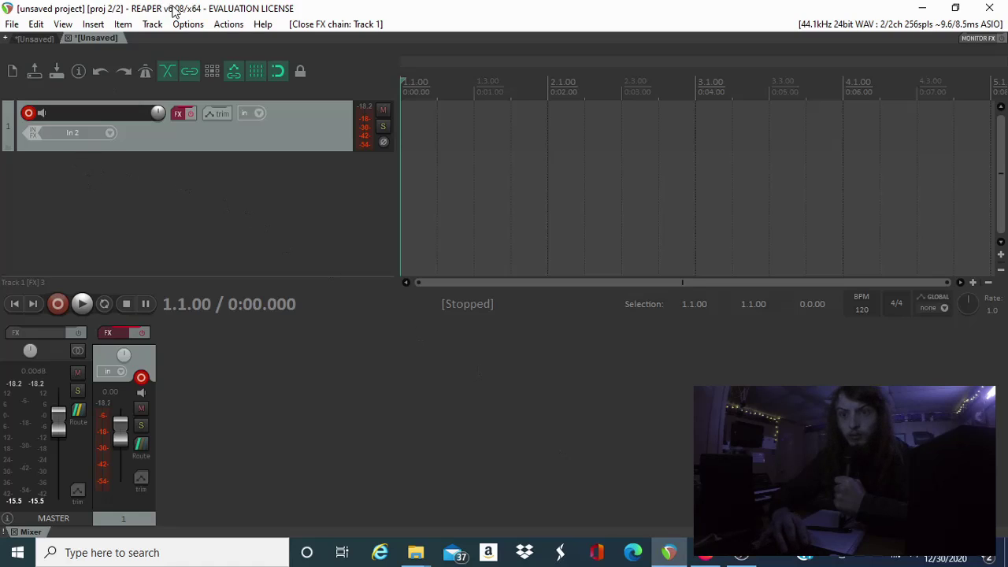
pyautogui.click(189, 23)
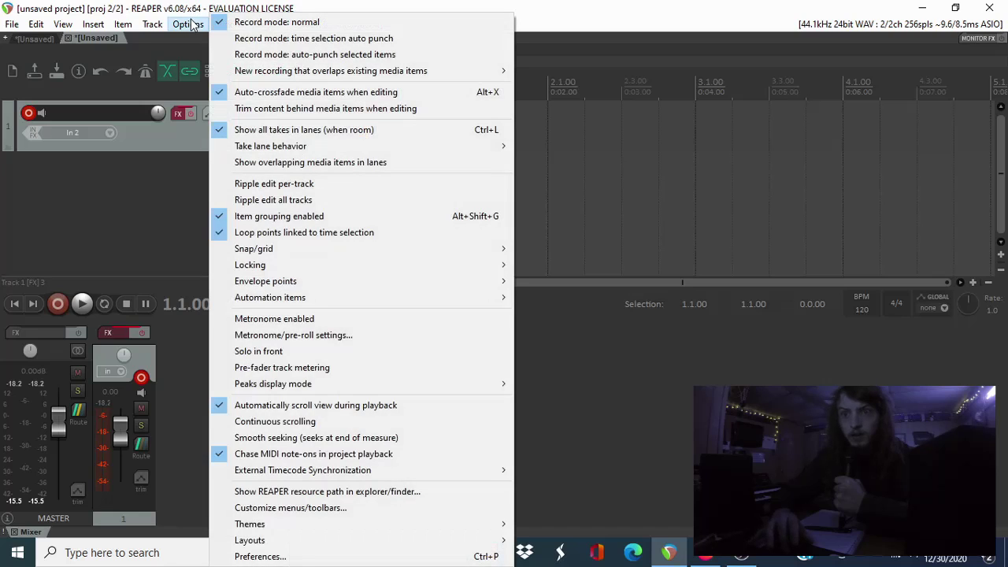
pyautogui.click(354, 554)
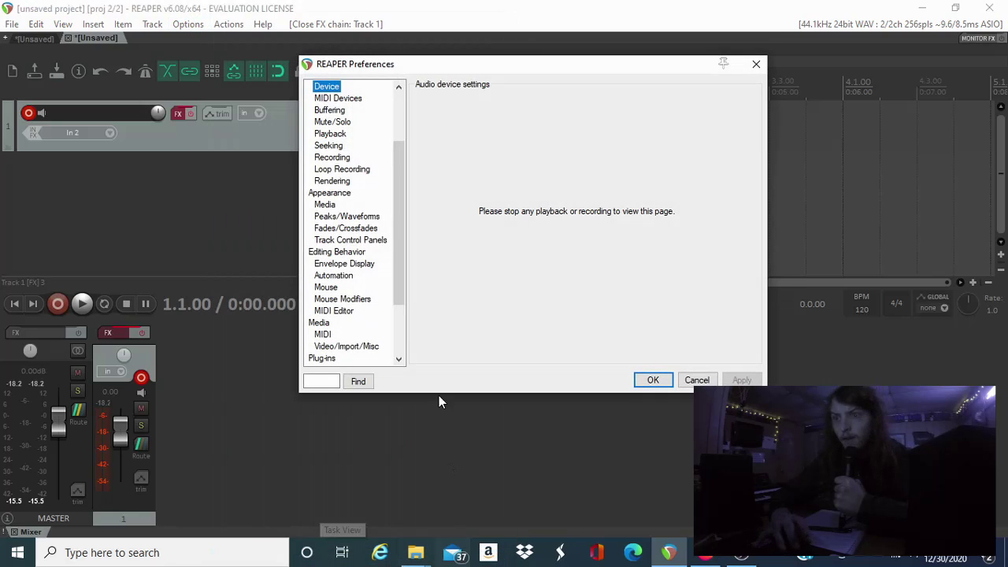
pyautogui.moveTo(400, 251); pyautogui.dragTo(398, 192)
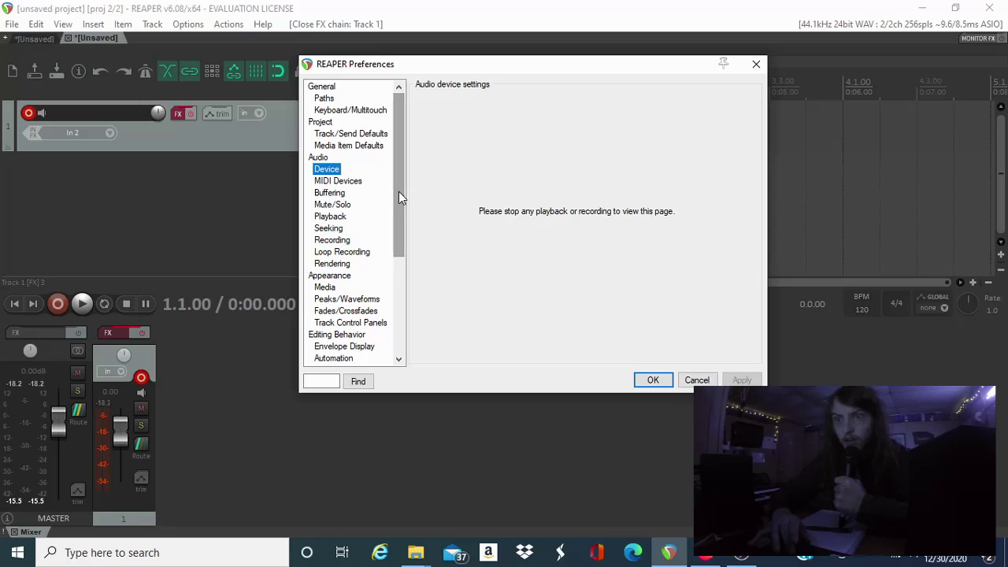
pyautogui.click(324, 99)
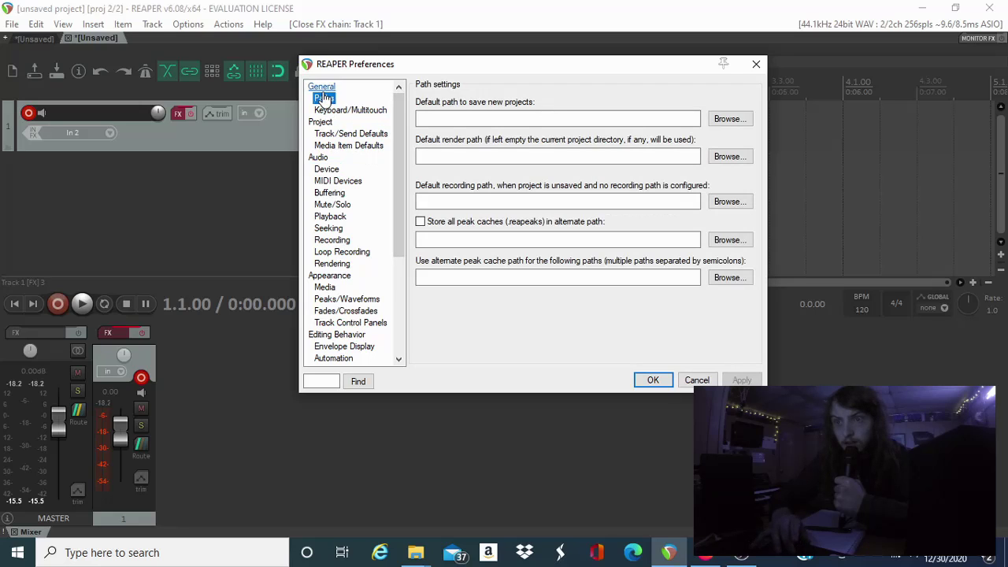
pyautogui.press('Up')
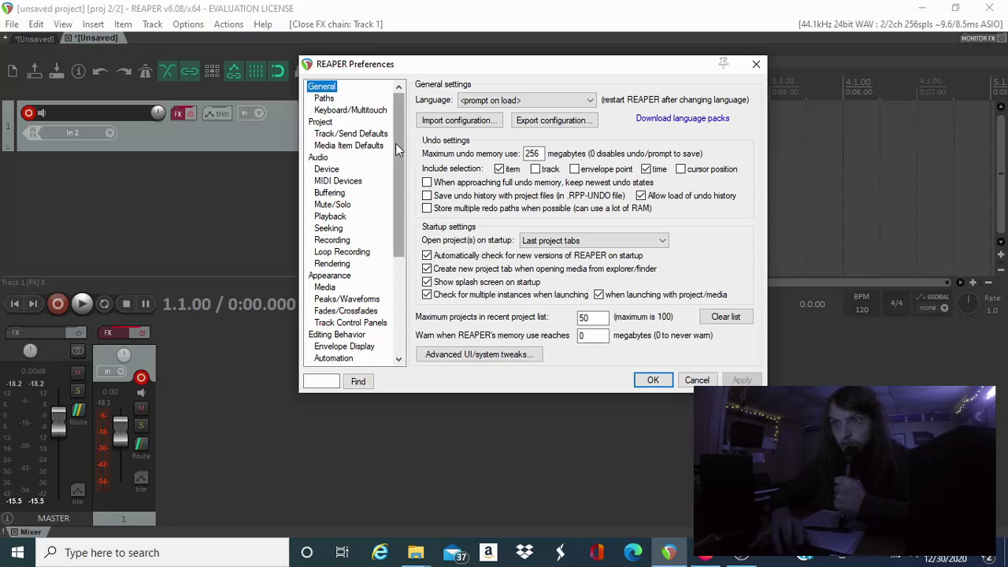
# - Open the VST plug-in settings in the preferences and look over the list of VST plug-in paths
pyautogui.moveTo(396, 146); pyautogui.dragTo(409, 246)
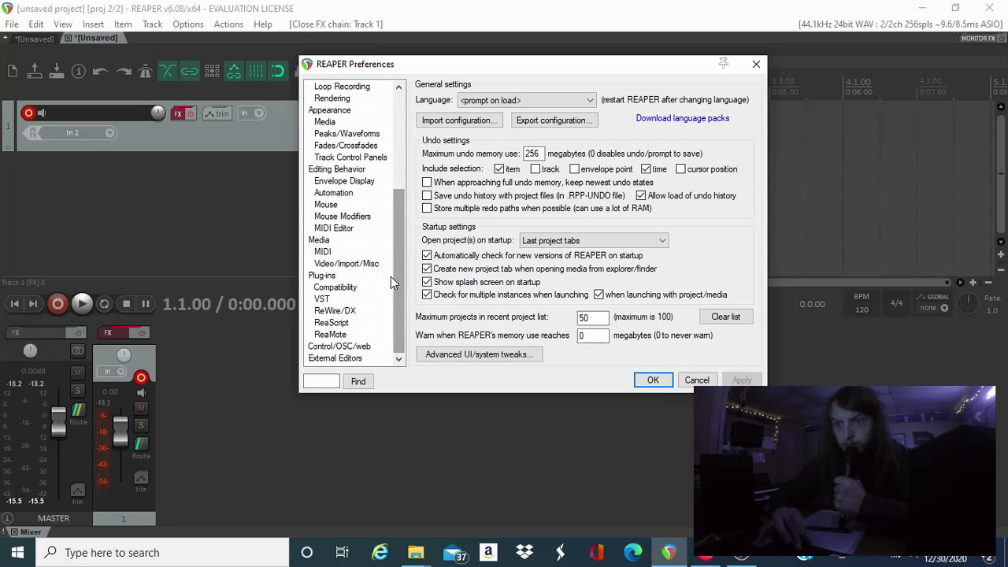
pyautogui.click(322, 277)
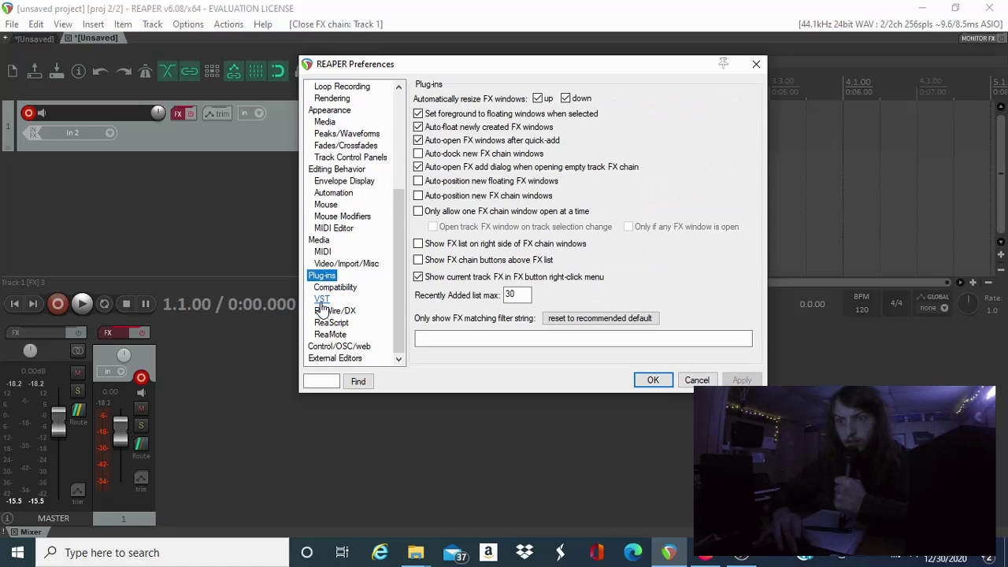
pyautogui.click(322, 302)
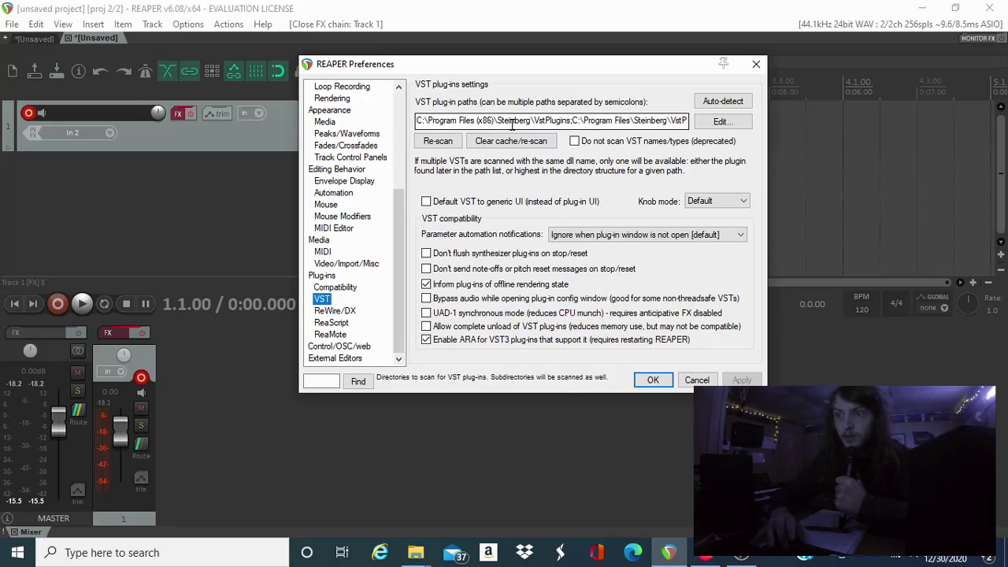
pyautogui.click(704, 126)
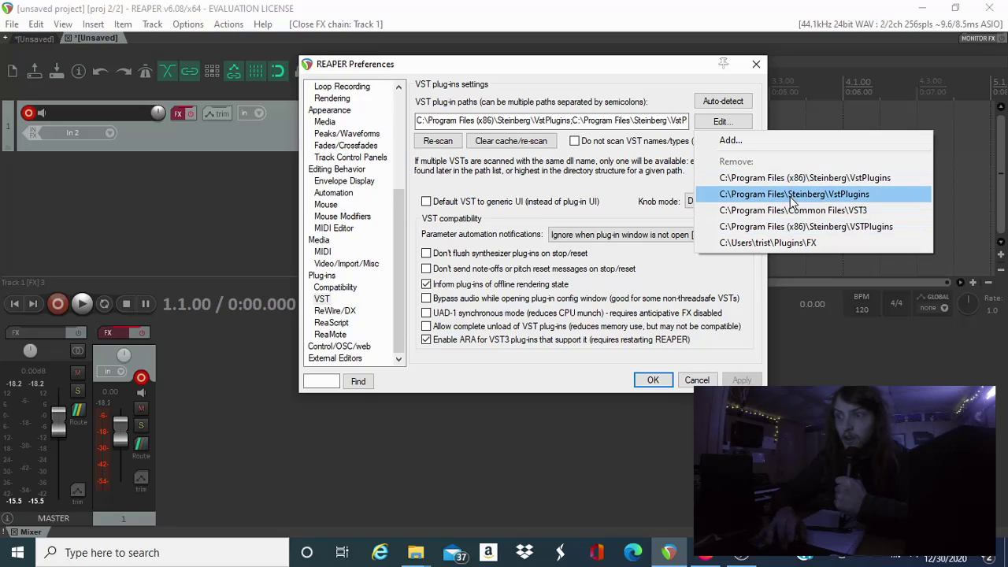
# - Add the C:\Program Files (x86)\Steinberg\VSTPlugins folder to the VST plug-in paths
pyautogui.click(719, 125)
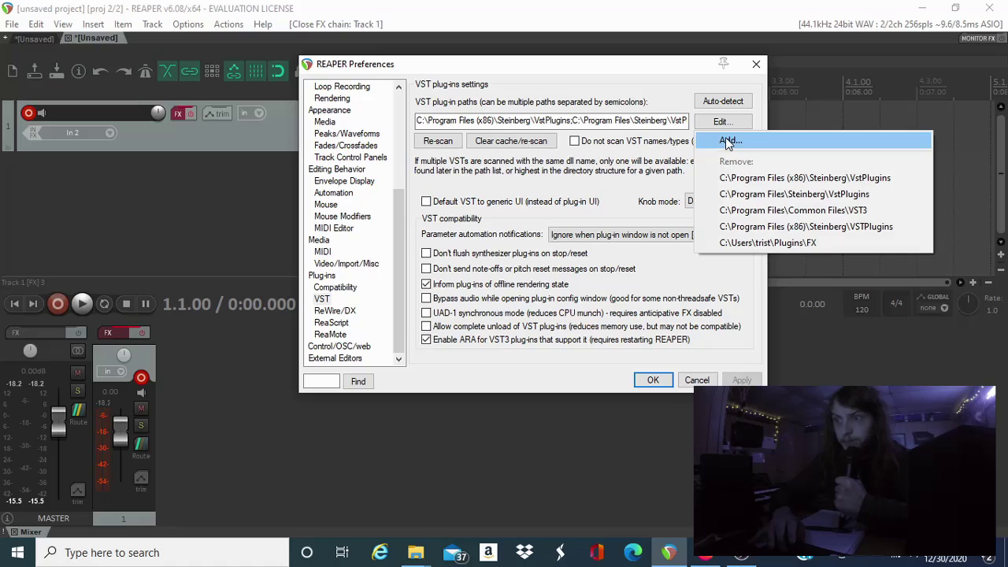
pyautogui.click(729, 142)
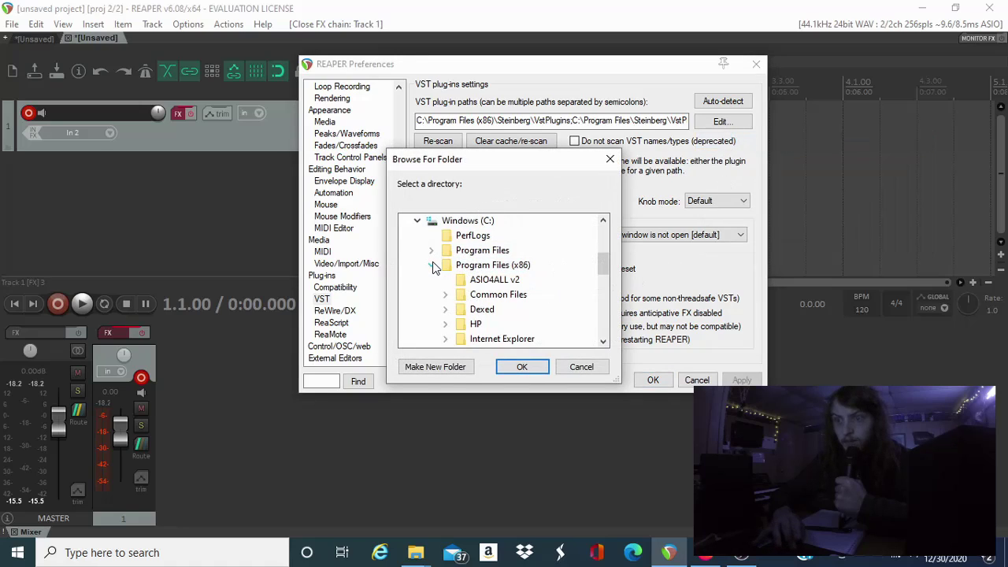
pyautogui.moveTo(601, 264); pyautogui.dragTo(606, 295)
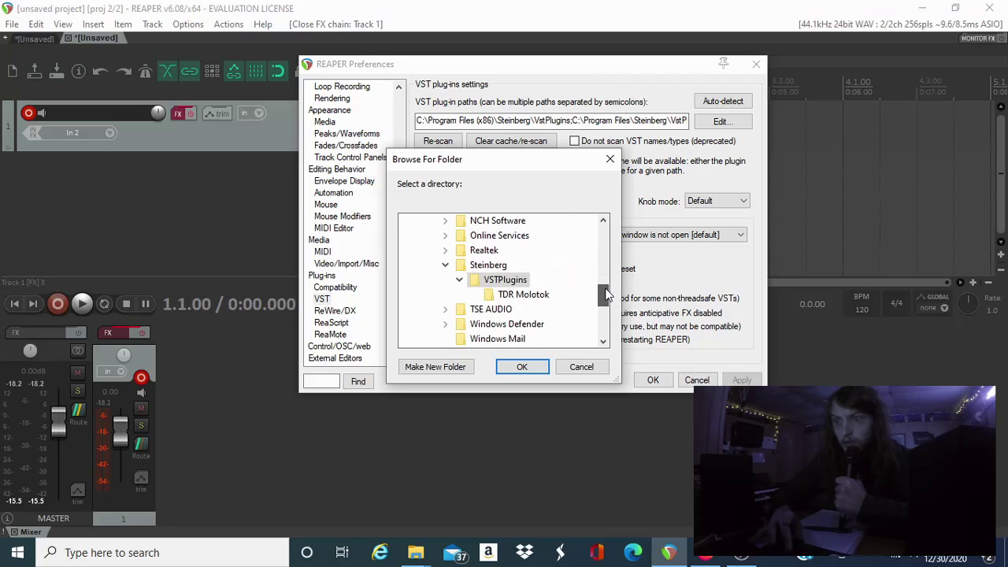
pyautogui.click(446, 265)
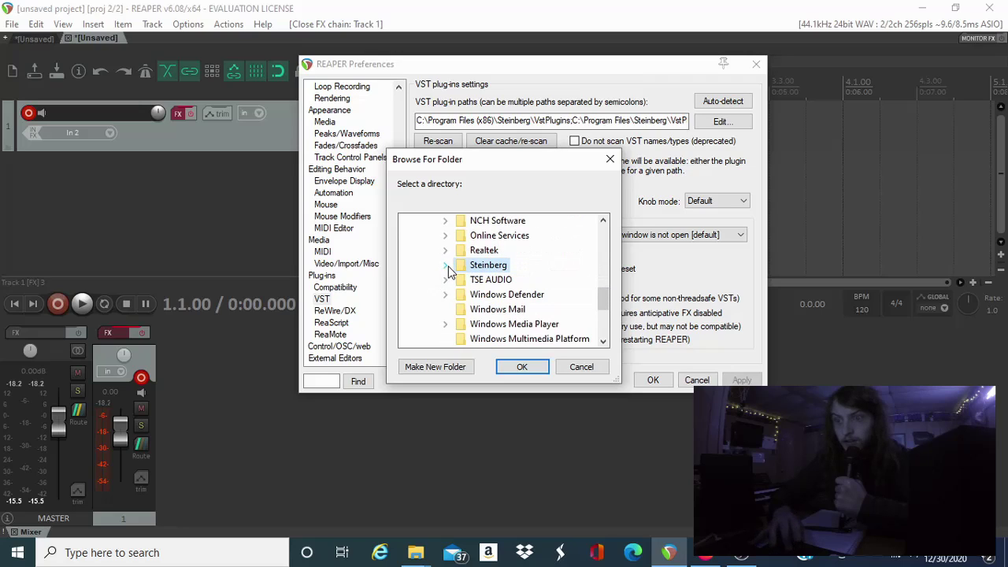
pyautogui.doubleClick(477, 270)
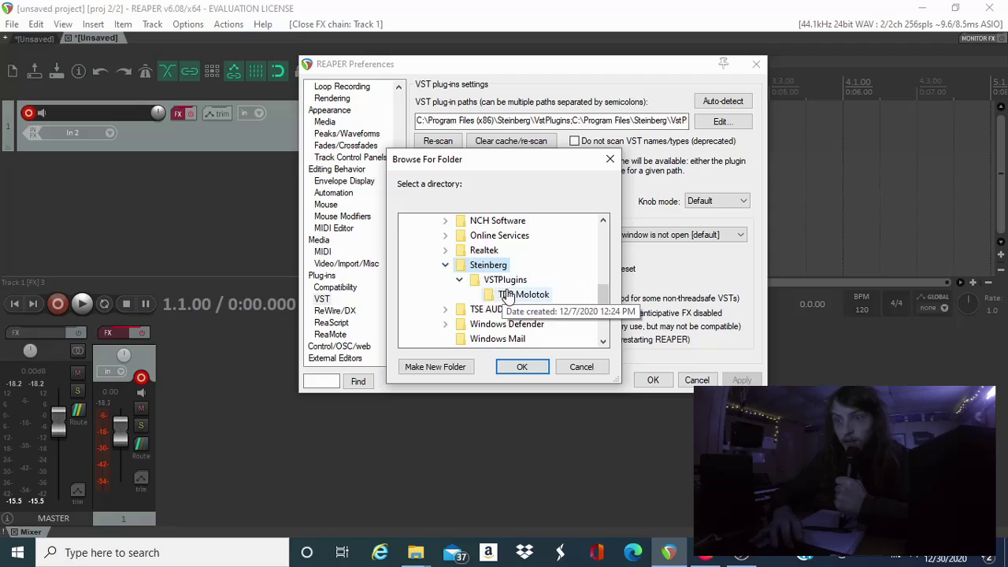
pyautogui.click(460, 281)
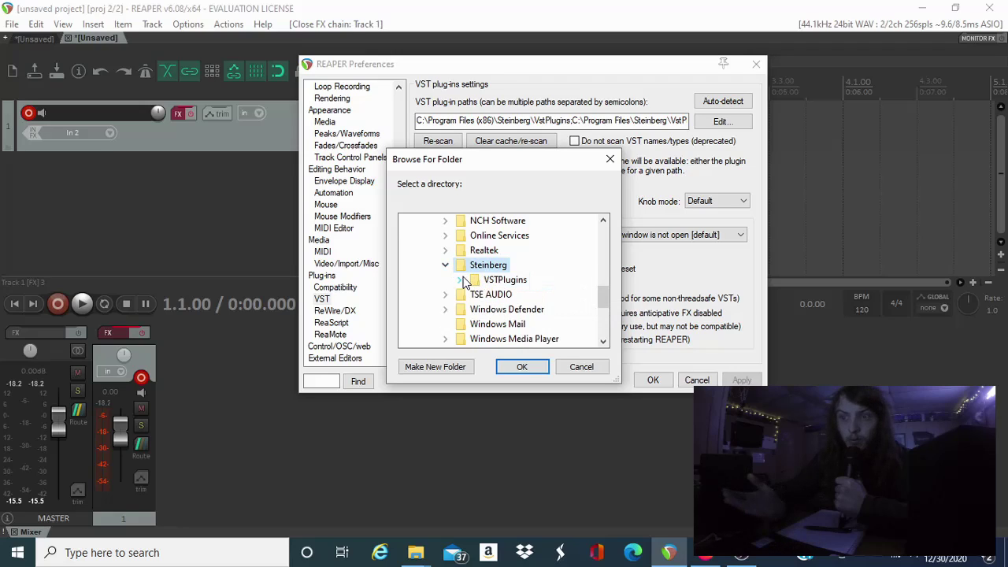
pyautogui.click(462, 281)
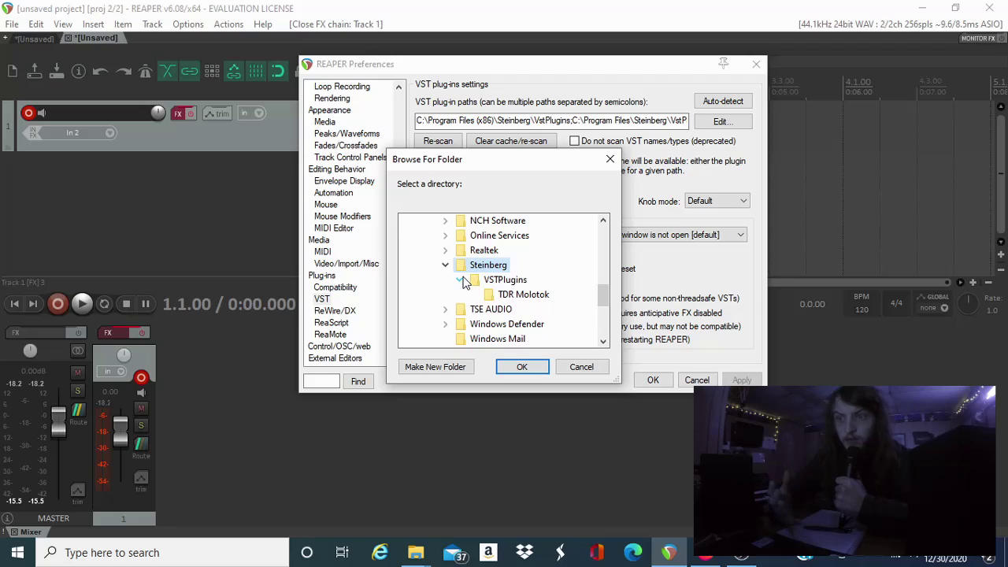
pyautogui.click(494, 281)
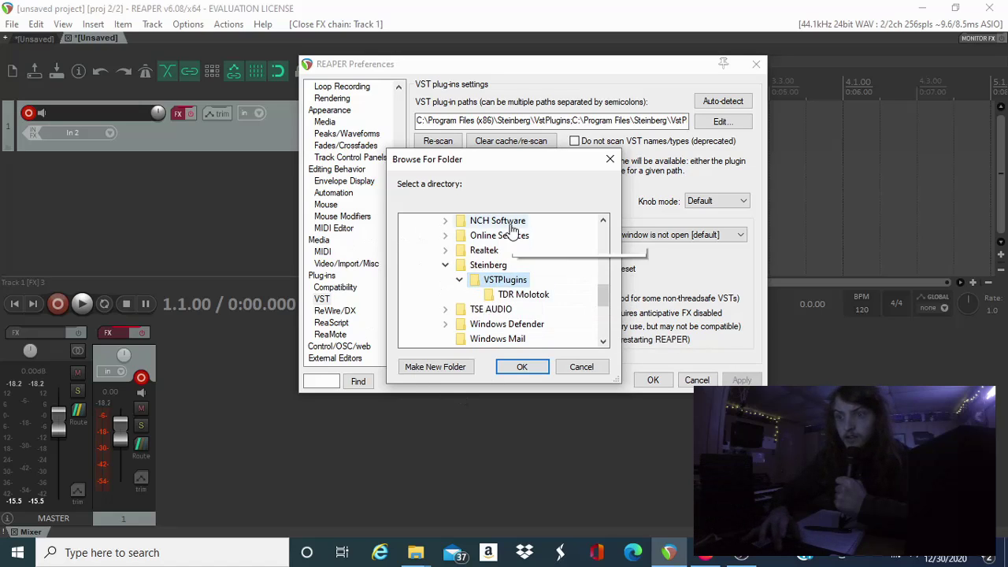
pyautogui.click(531, 368)
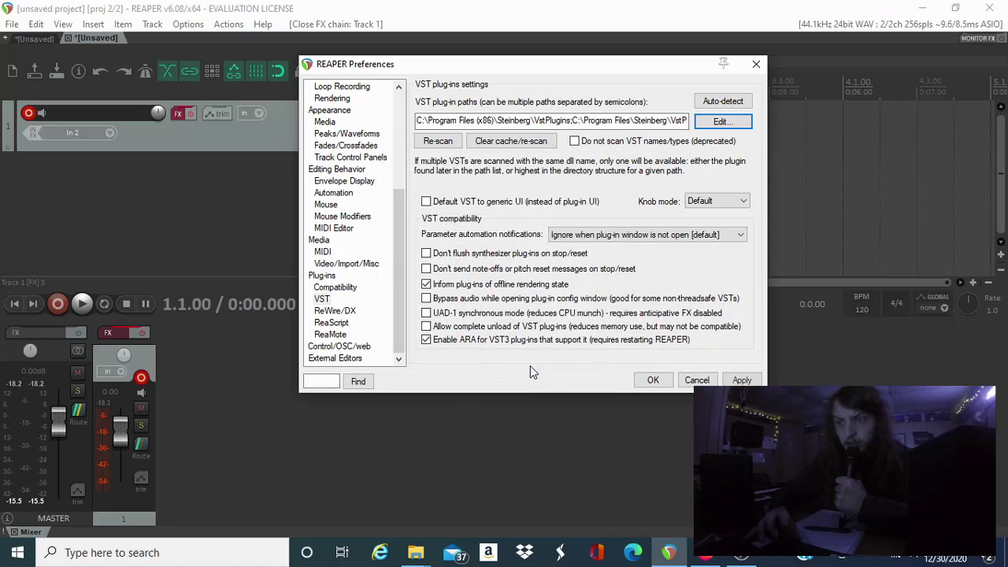
# - Re-scan the VST plug-in paths and accept the preferences
pyautogui.click(438, 143)
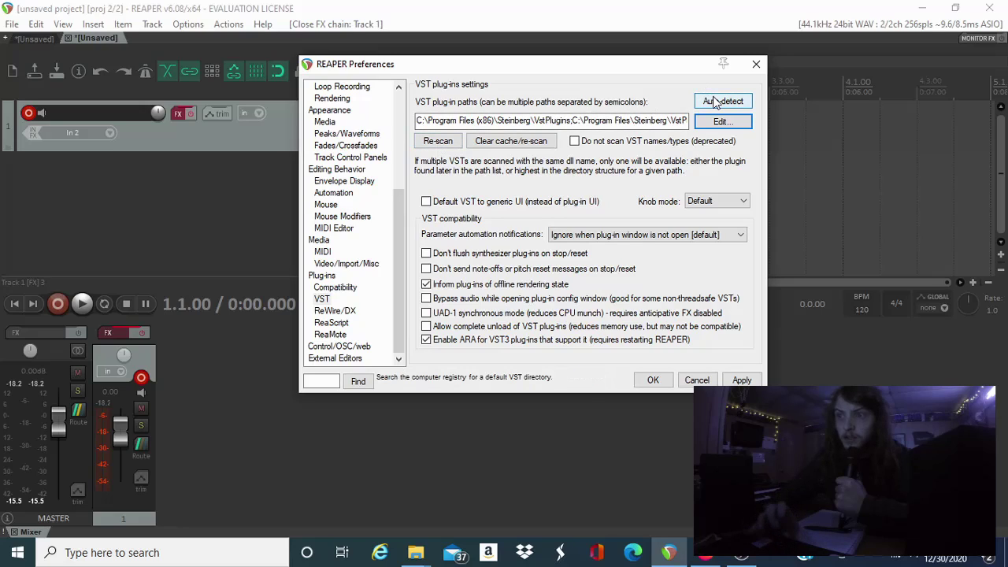
pyautogui.click(441, 141)
pyautogui.click(445, 140)
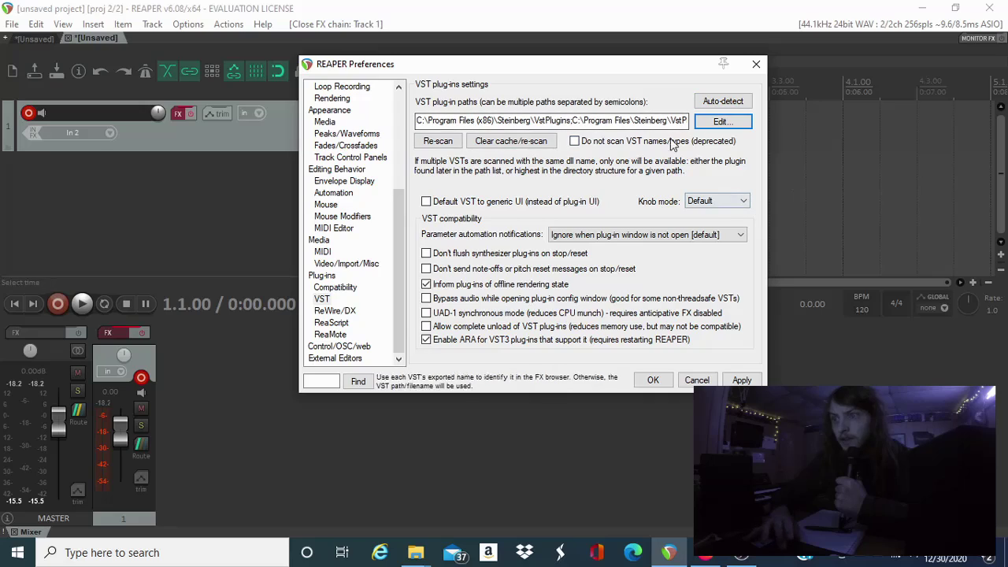
pyautogui.click(446, 140)
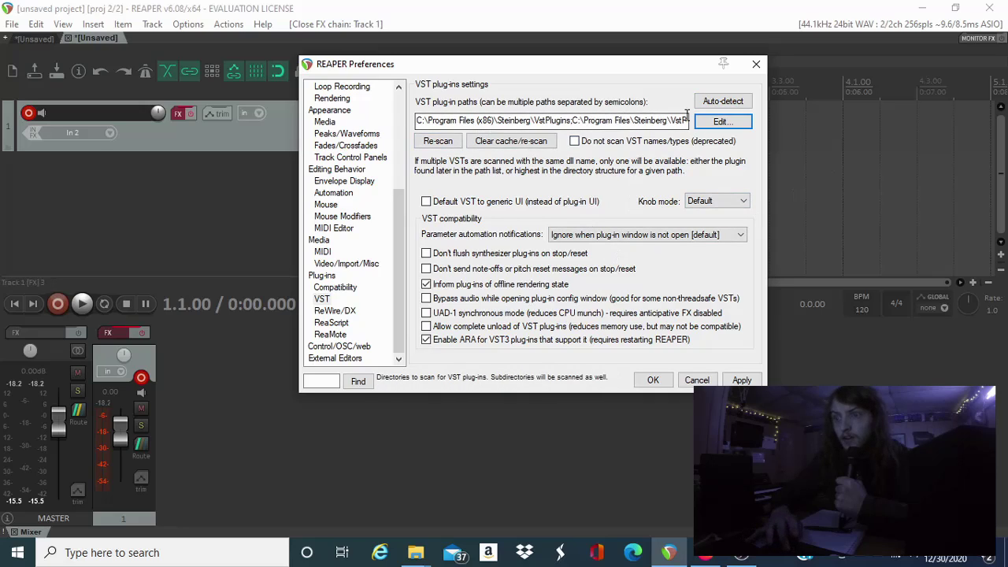
pyautogui.click(435, 142)
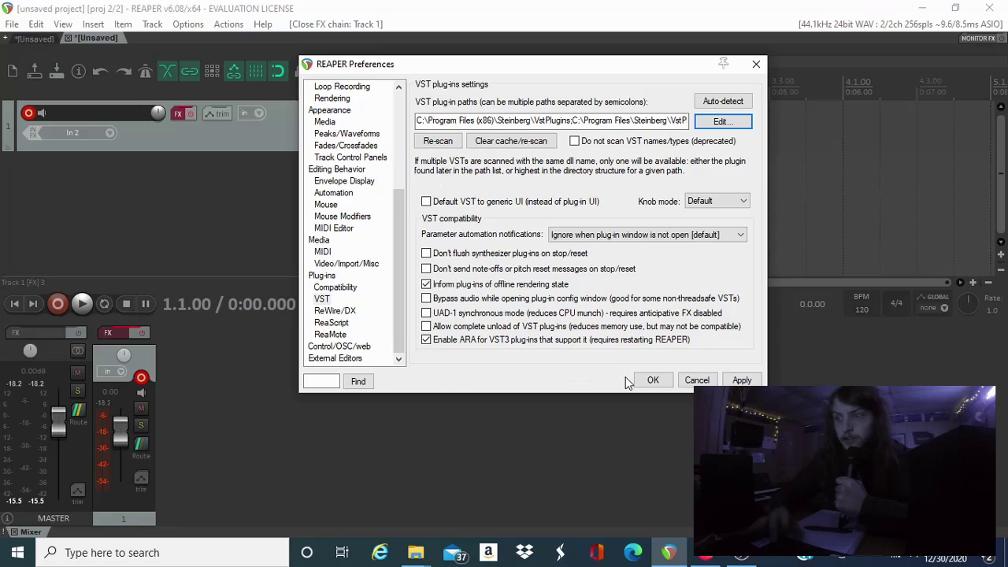
pyautogui.click(657, 380)
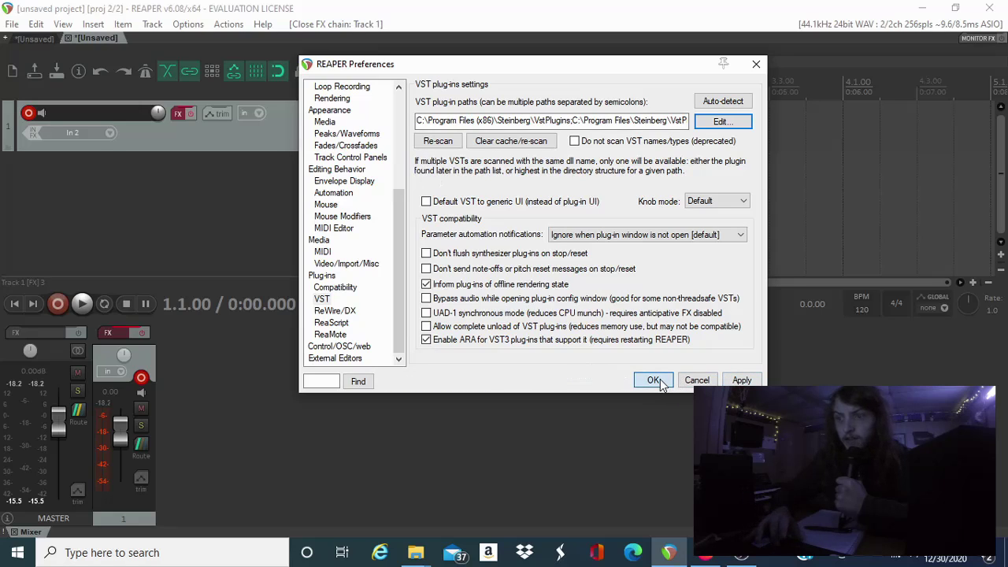
# - Open track 1's FX chain, look over the available plug-ins and the scan option in the Add FX browser, and close the browser
pyautogui.click(178, 114)
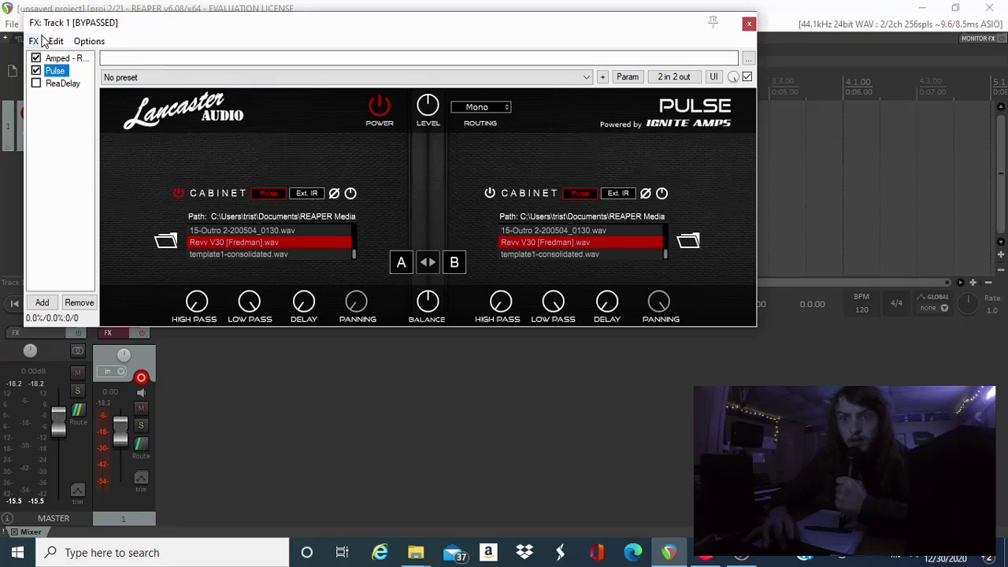
pyautogui.click(42, 303)
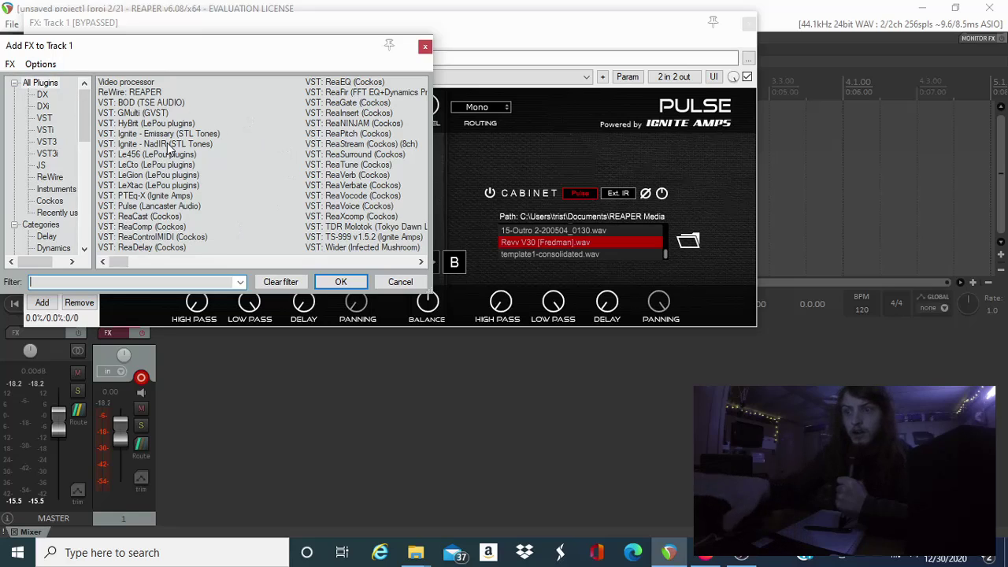
pyautogui.click(10, 64)
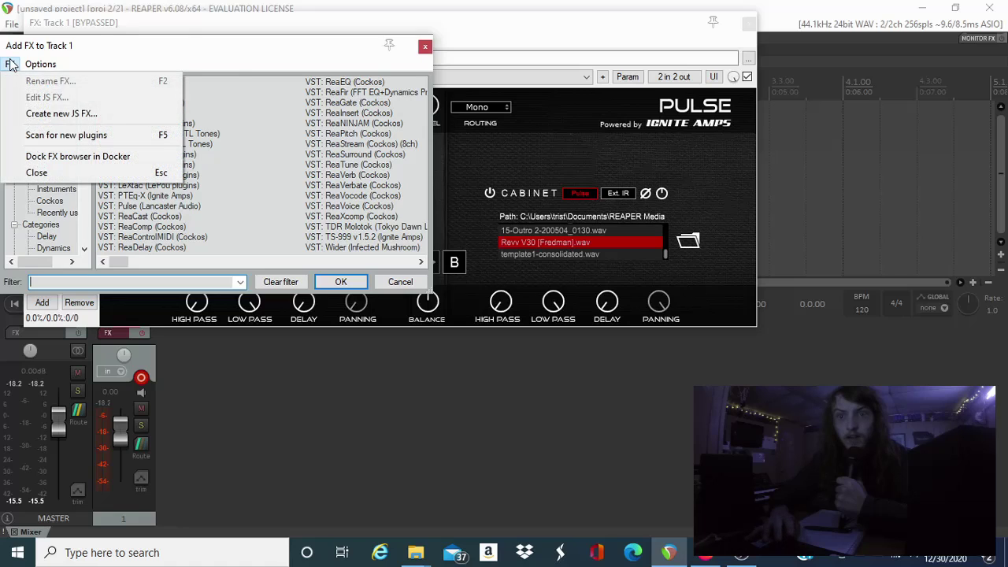
pyautogui.click(40, 64)
pyautogui.click(11, 64)
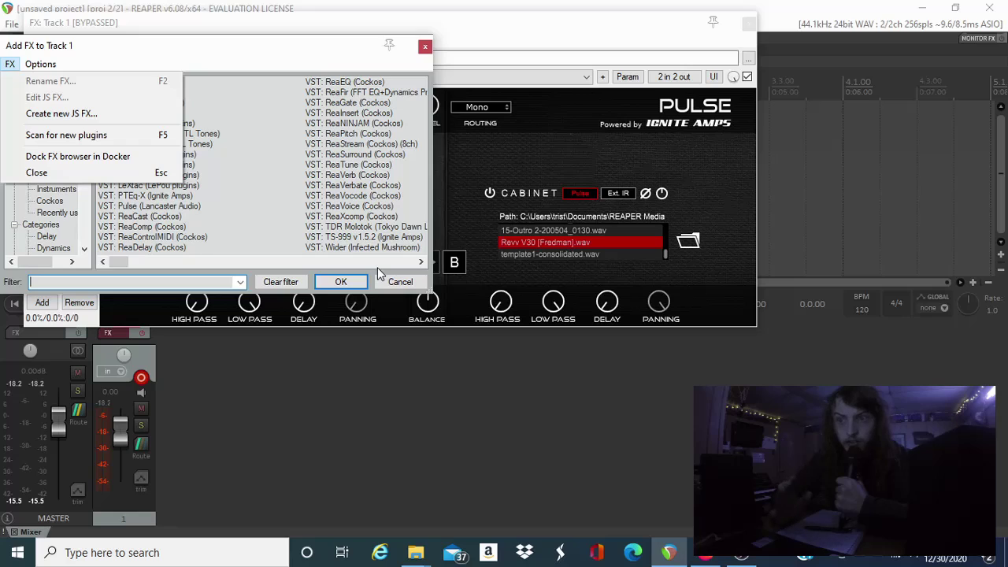
pyautogui.click(424, 47)
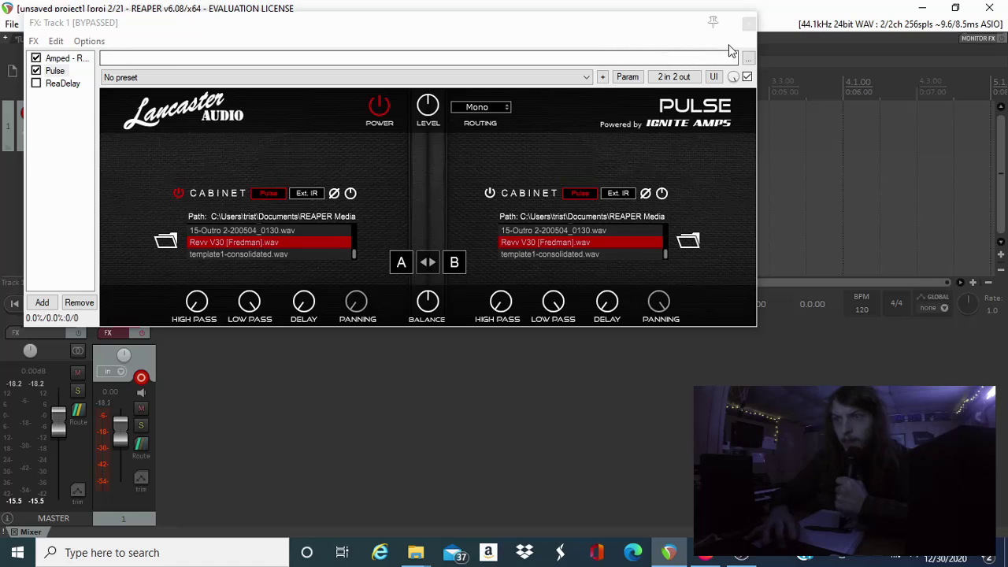
# - Move the FX chain window, view the Amped Roots amp plug-in on track 1 and close the window
pyautogui.click(321, 37)
pyautogui.moveTo(322, 37); pyautogui.dragTo(463, 72)
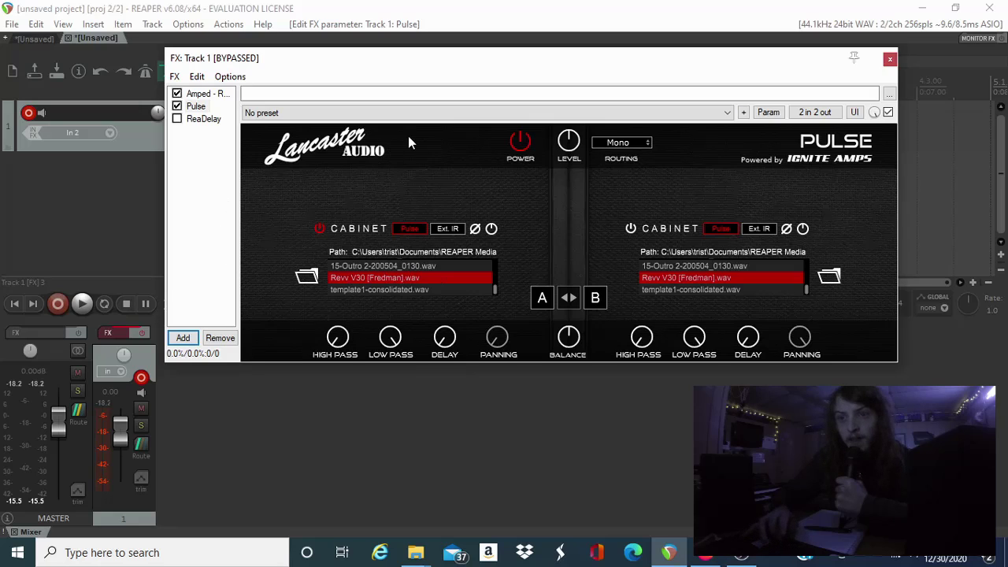
pyautogui.click(204, 95)
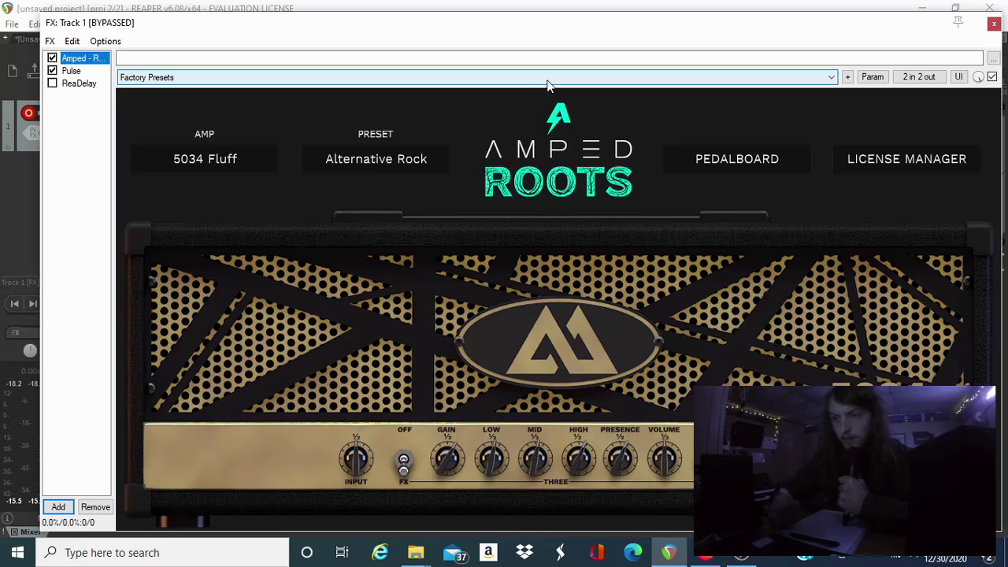
pyautogui.click(995, 26)
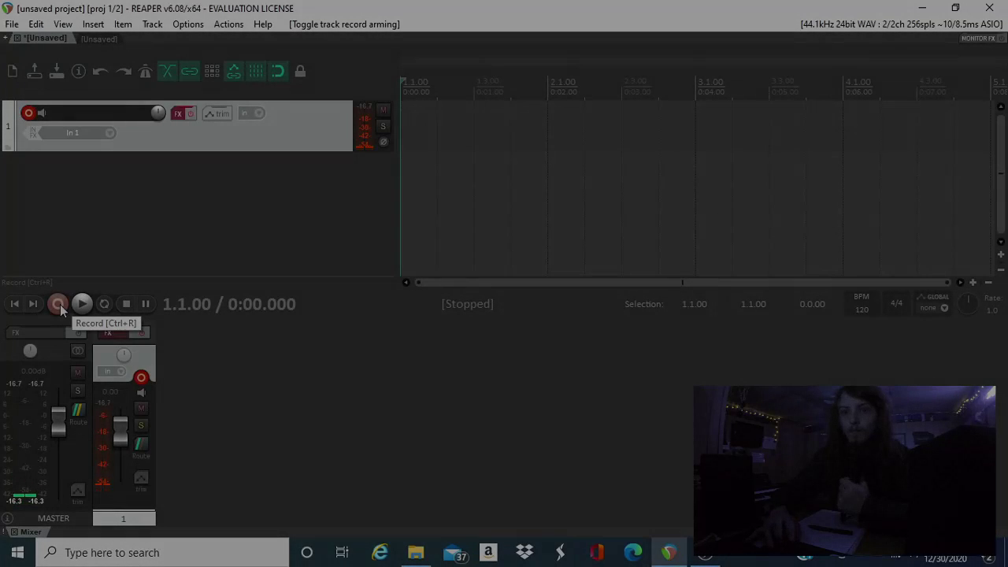
# - Start recording on the armed track 1 in the first project
pyautogui.click(59, 304)
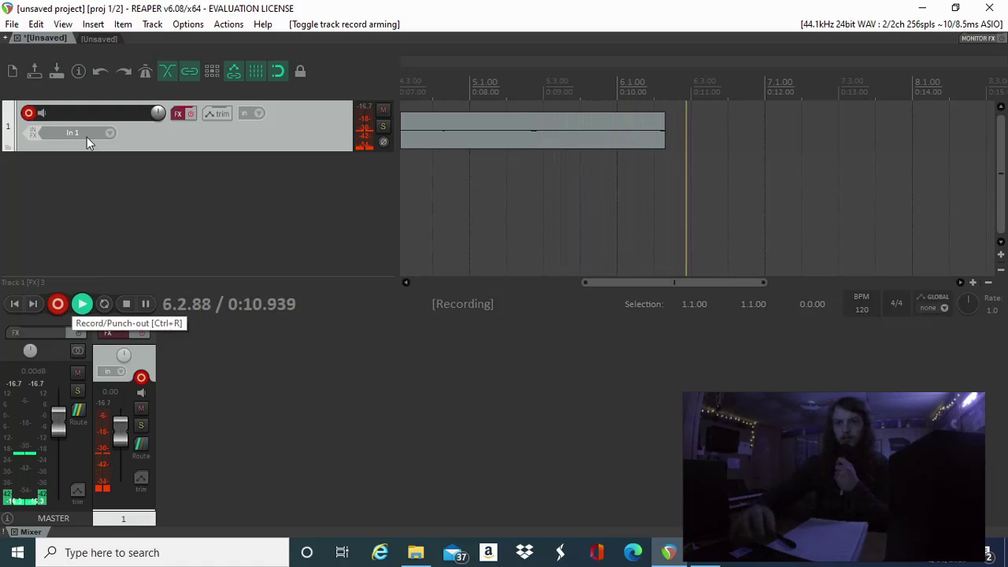
# - Switch to the empty second project, check the MIDI Devices settings in the preferences and close them
pyautogui.click(88, 39)
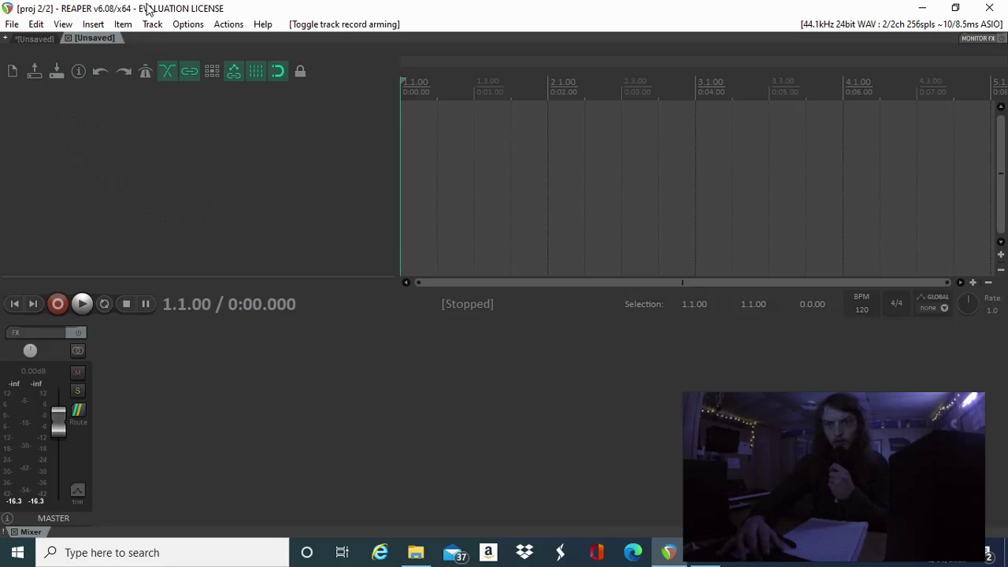
pyautogui.click(201, 25)
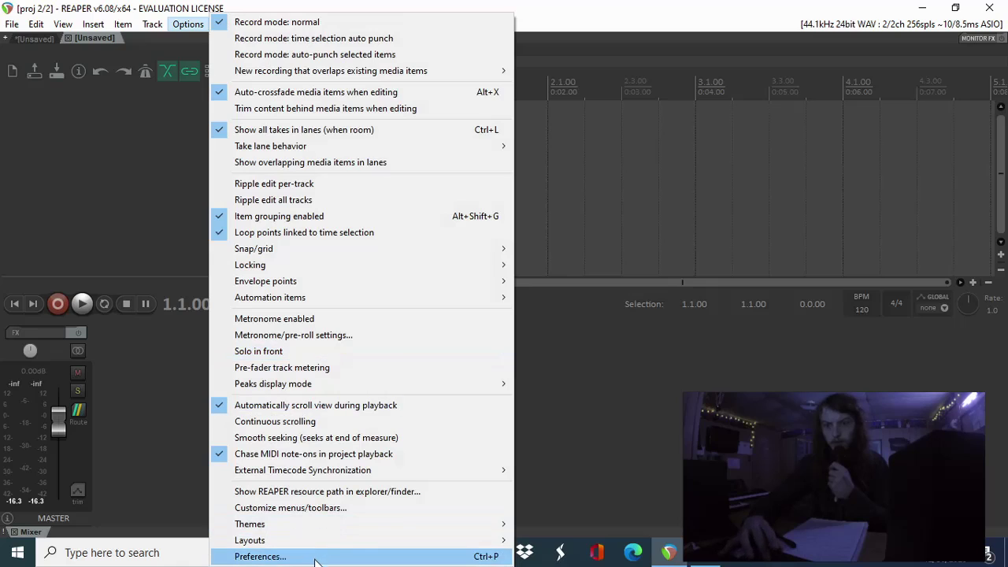
pyautogui.click(313, 557)
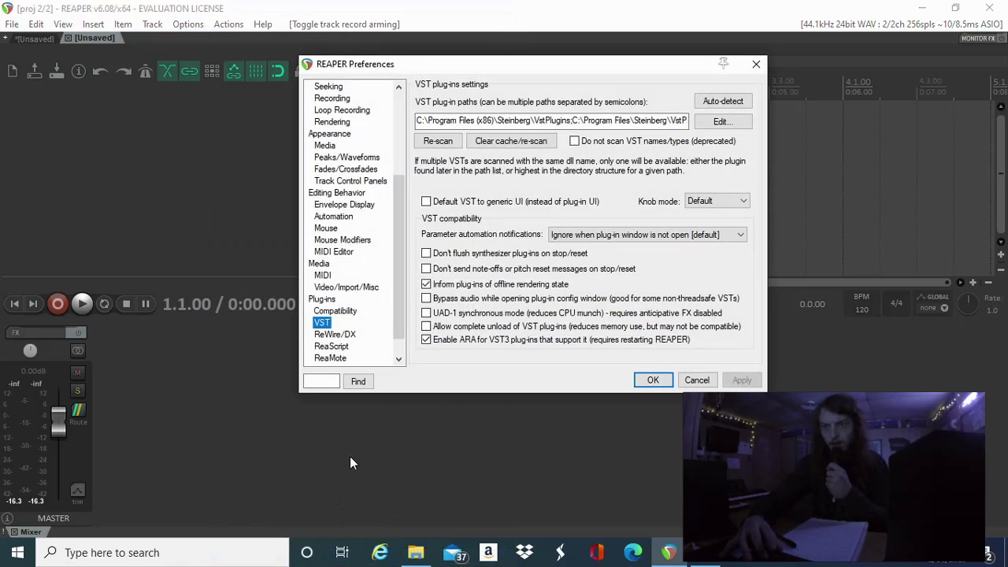
pyautogui.click(323, 276)
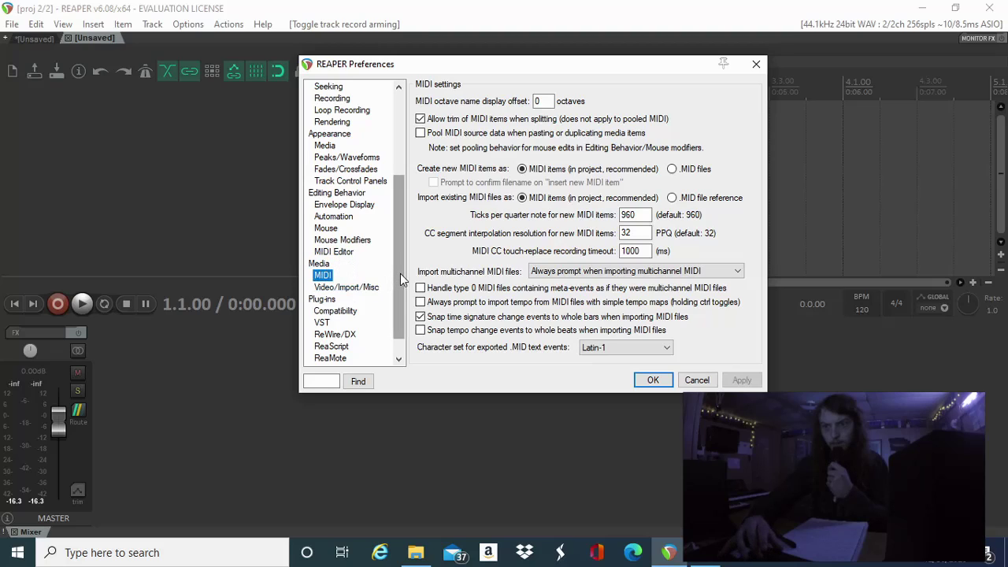
pyautogui.scroll(-1, 402, 287)
pyautogui.moveTo(401, 293); pyautogui.dragTo(389, 160)
pyautogui.click(347, 183)
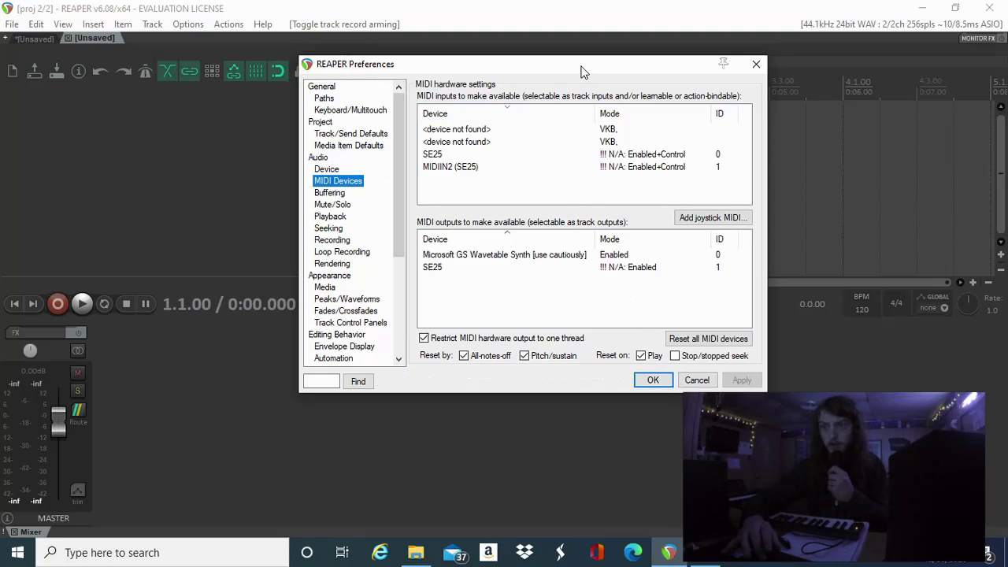
pyautogui.click(659, 384)
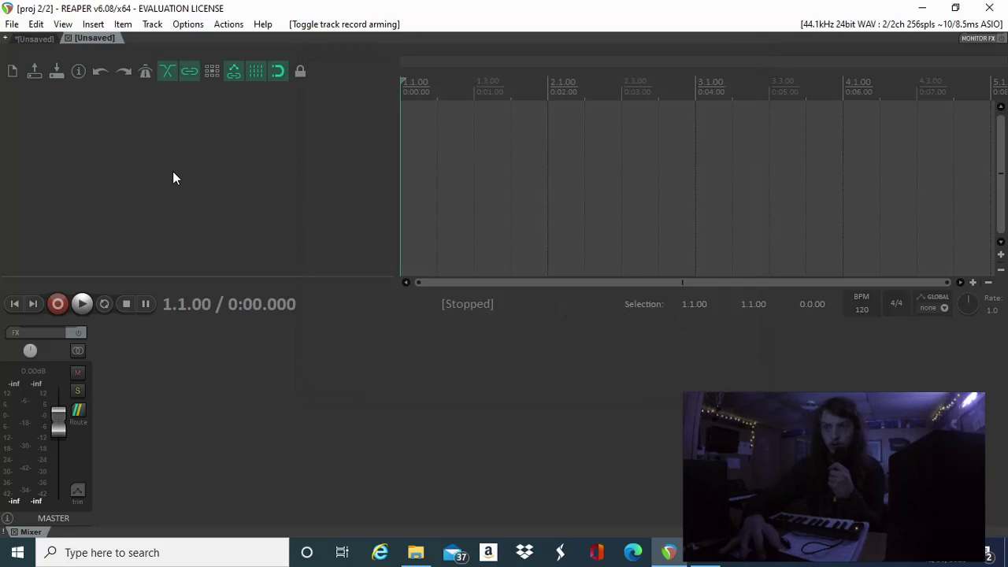
# - Insert the VSTi Dexed (x86) (Digital Suburban) virtual instrument on a new track in the empty project
pyautogui.rightClick(144, 133)
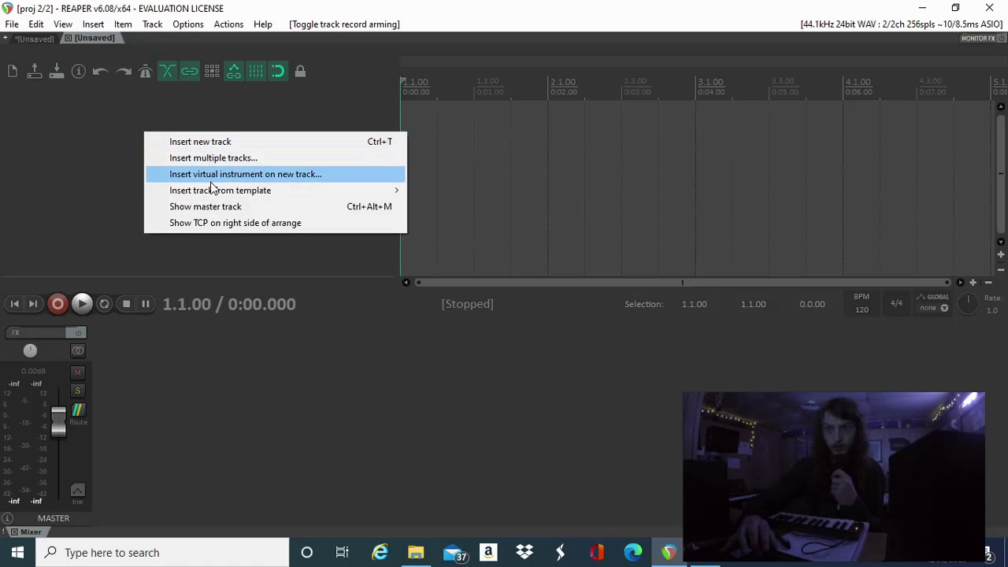
pyautogui.click(293, 179)
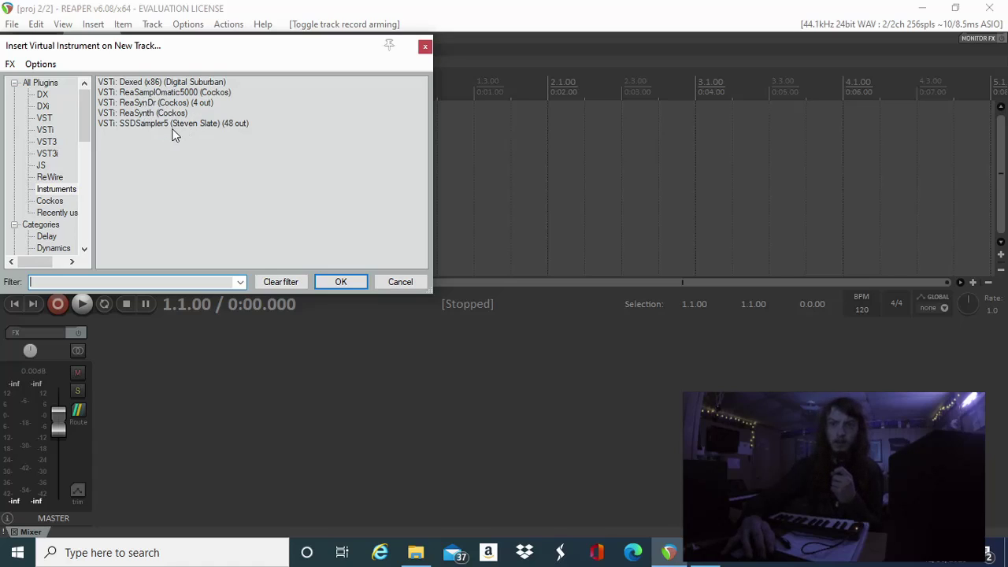
pyautogui.click(172, 82)
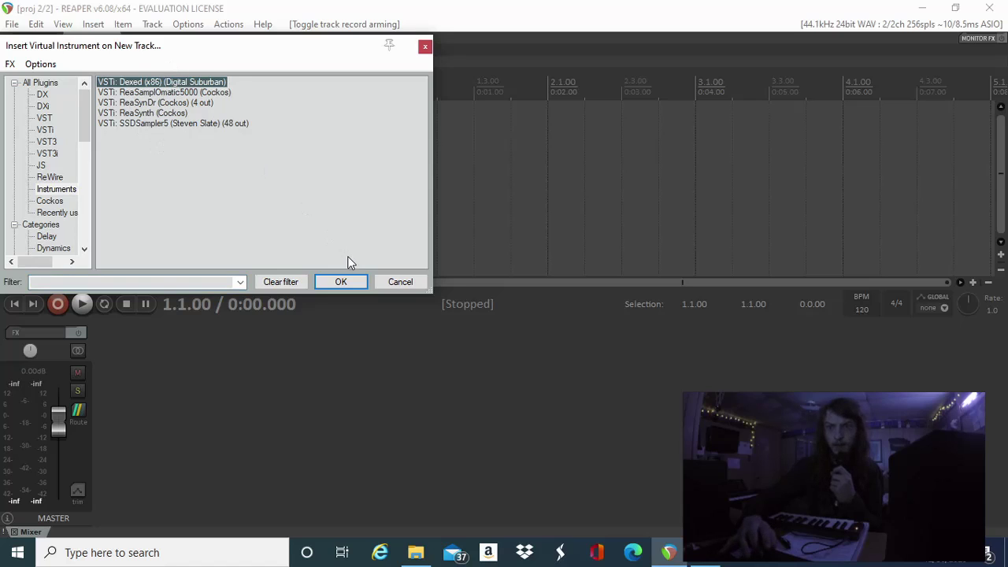
pyautogui.click(353, 289)
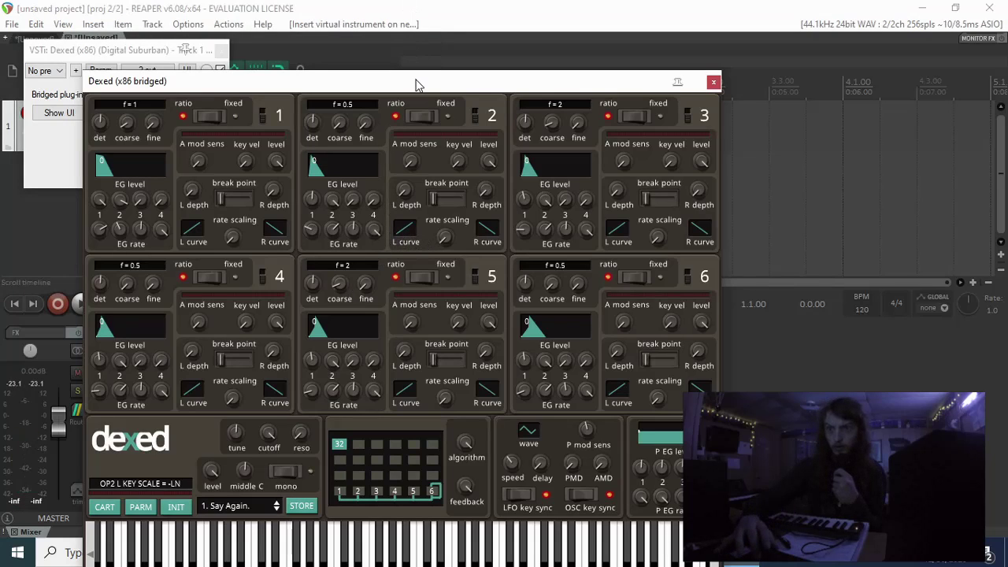
# - Move the Dexed interface and its FX window clear of the track controls and start recording on the armed Dexed track
pyautogui.moveTo(418, 85); pyautogui.dragTo(590, 113)
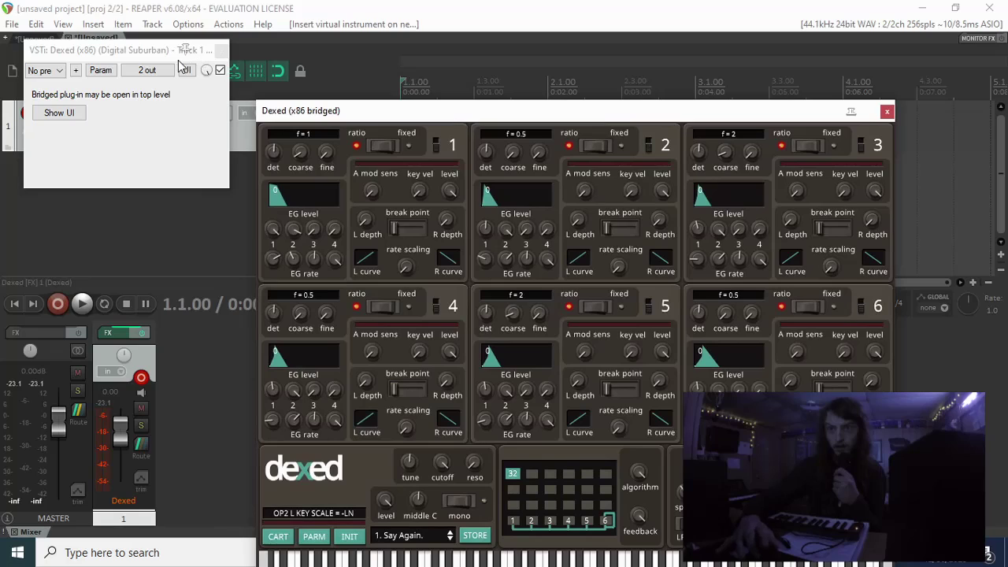
pyautogui.moveTo(163, 56); pyautogui.dragTo(328, 171)
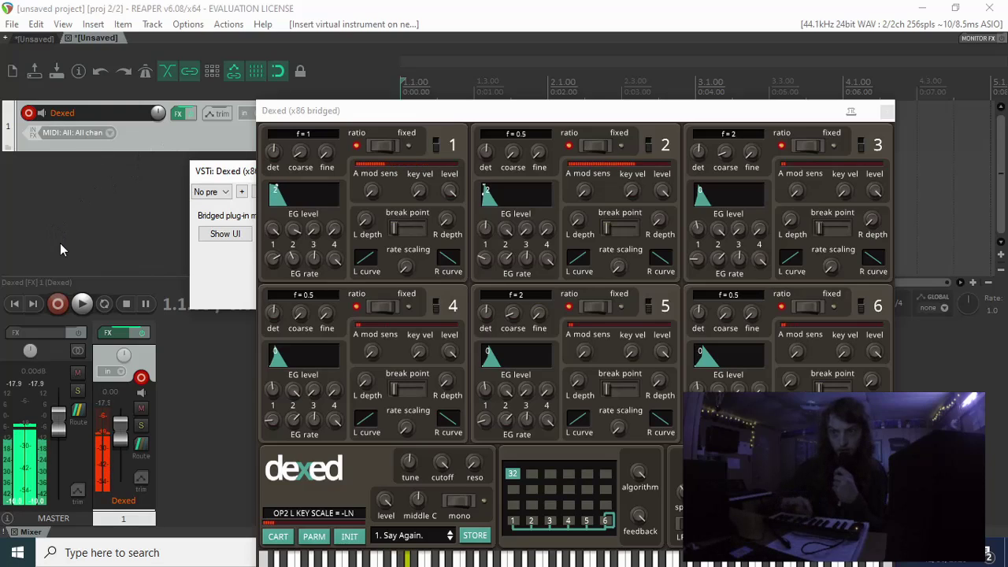
pyautogui.click(65, 299)
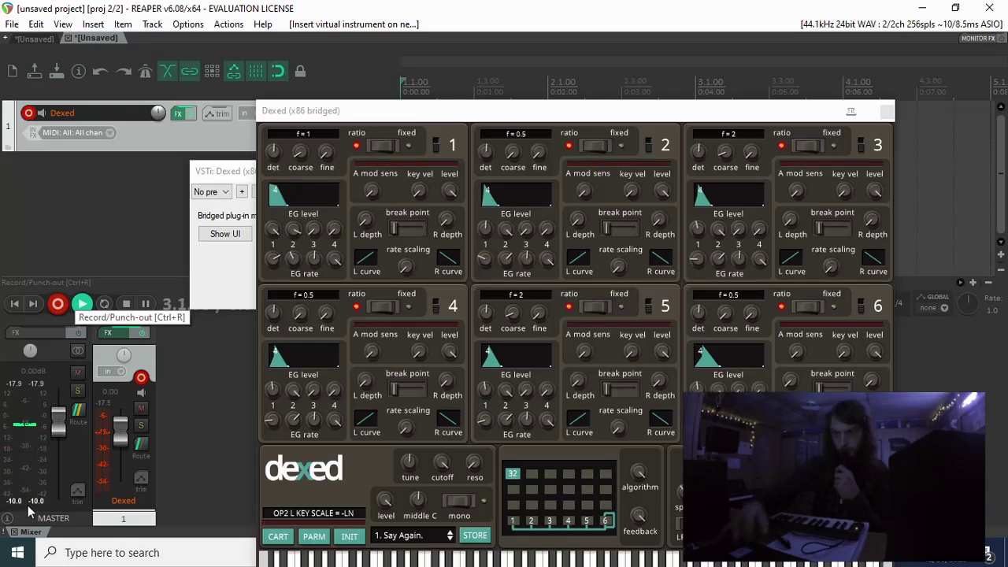
# - Step Dexed through four presets while the MIDI recording runs
pyautogui.click(450, 541)
pyautogui.click(450, 540)
pyautogui.click(450, 540)
pyautogui.click(450, 541)
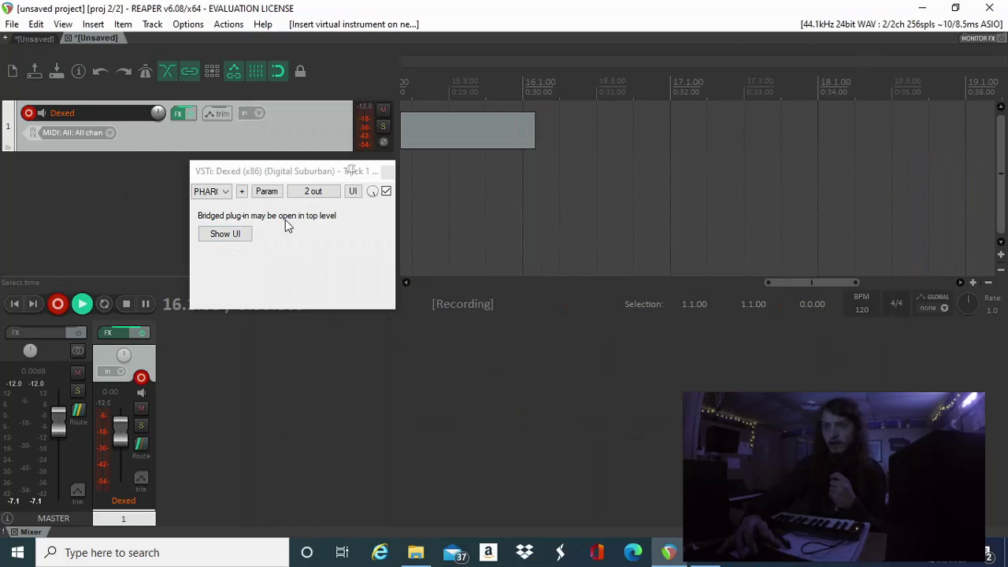
# - Close the Dexed interface and stop the MIDI recording
pyautogui.click(887, 111)
pyautogui.click(125, 304)
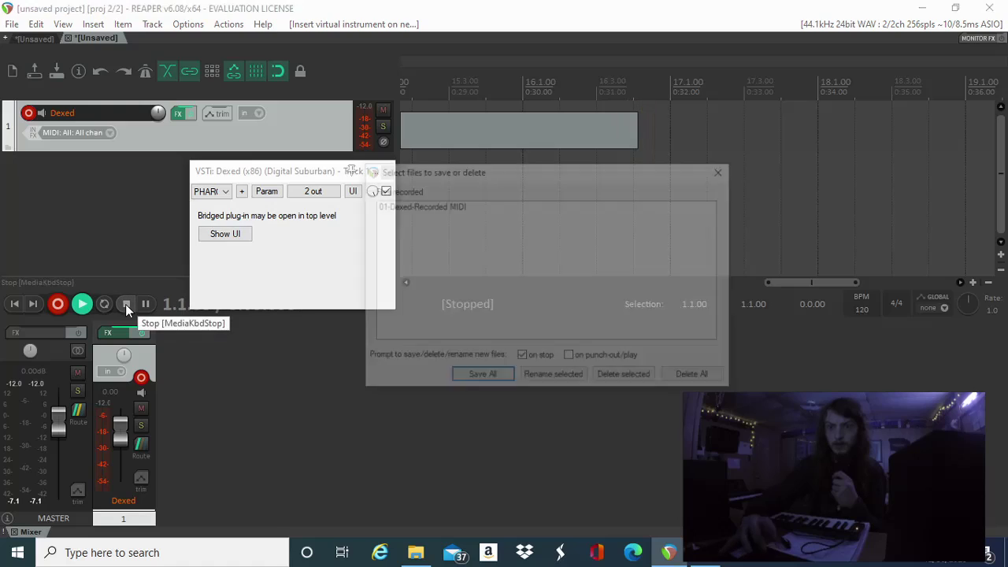